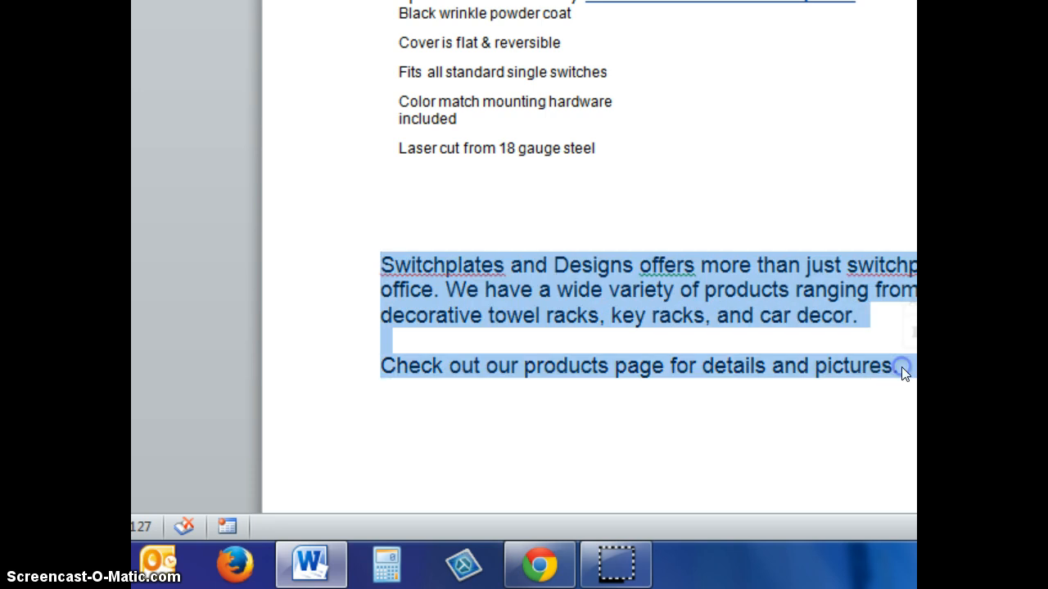
Step: Copy the selected Switchplates and Designs paragraphs into a new blank document, keeping the source formatting
right_click(542, 293)
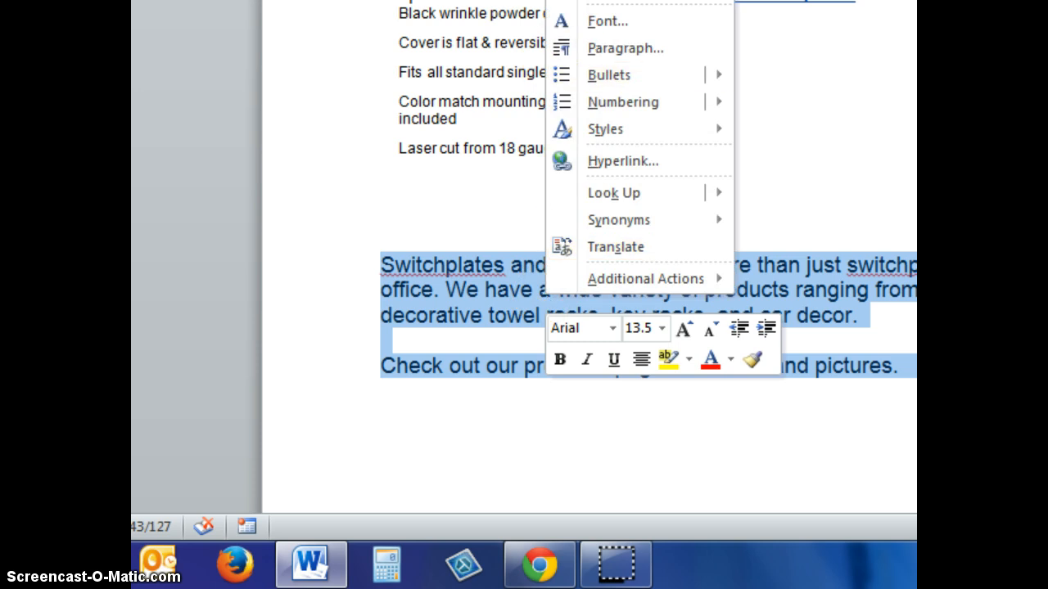
click(607, 0)
key(alt+f)
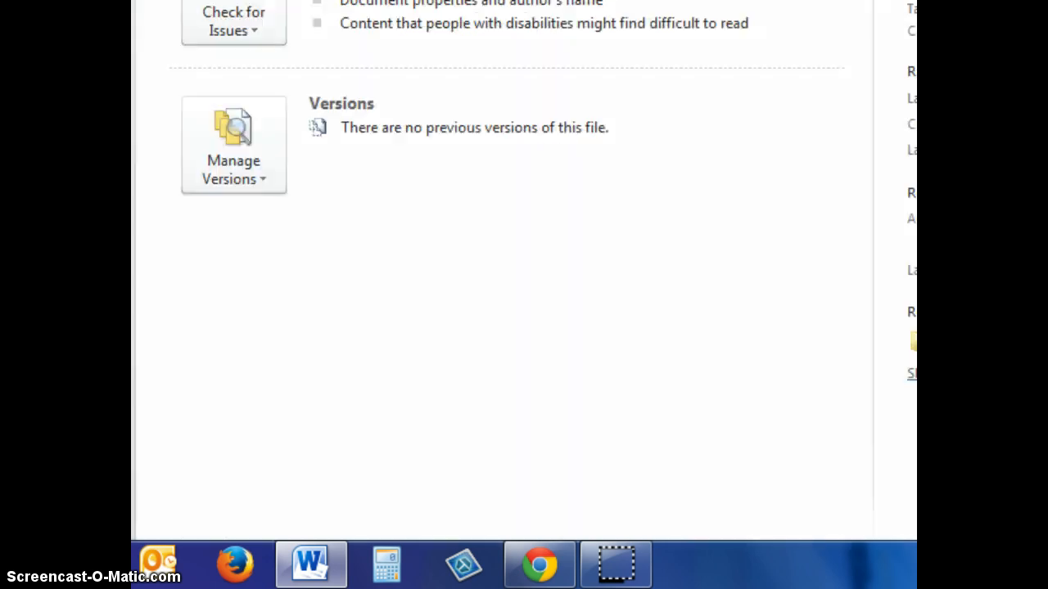
click(132, 10)
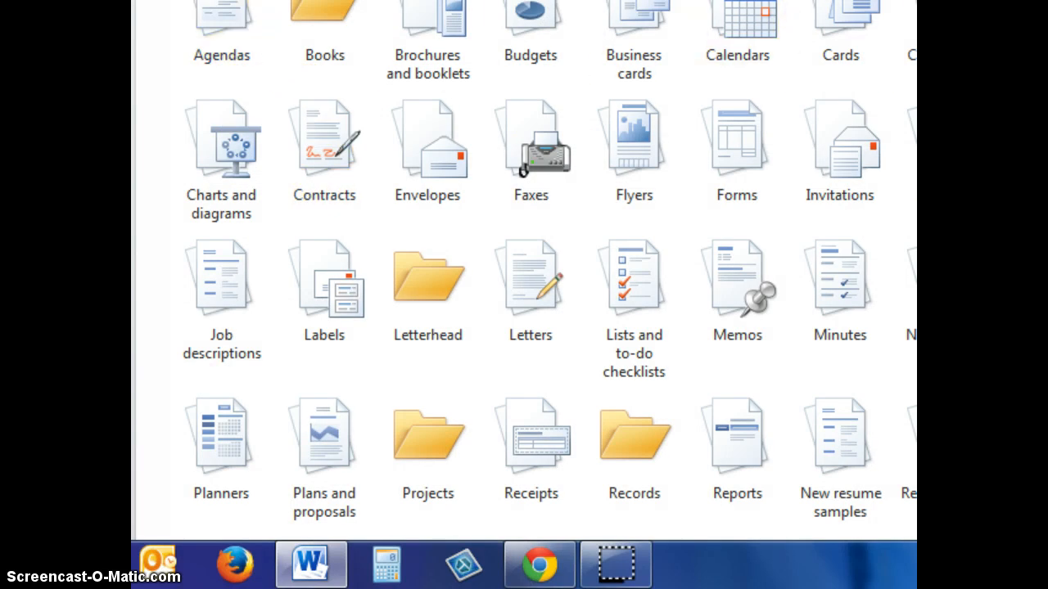
click(916, 123)
right_click(500, 95)
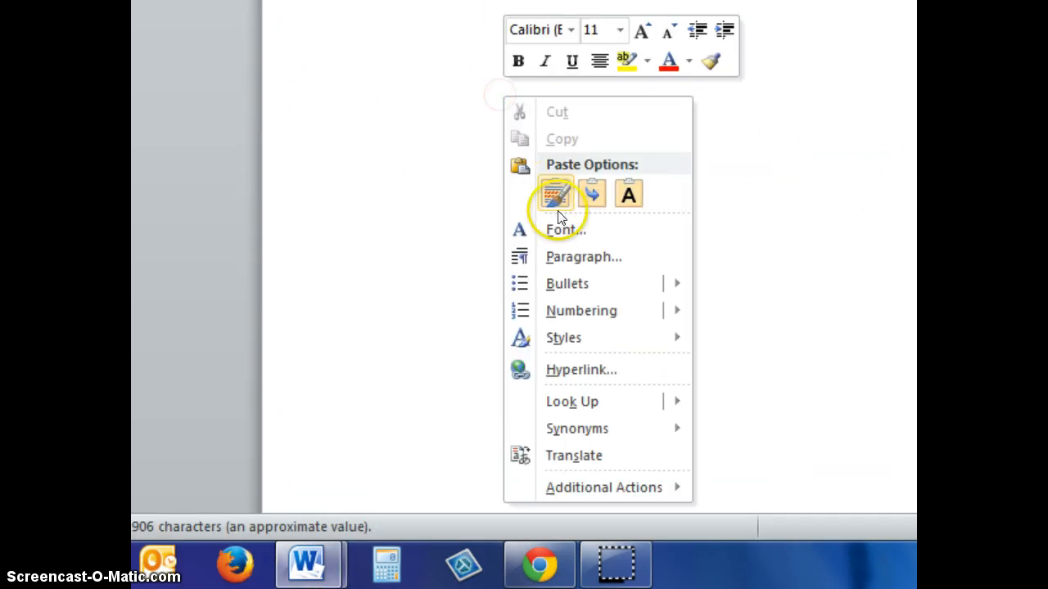
click(552, 188)
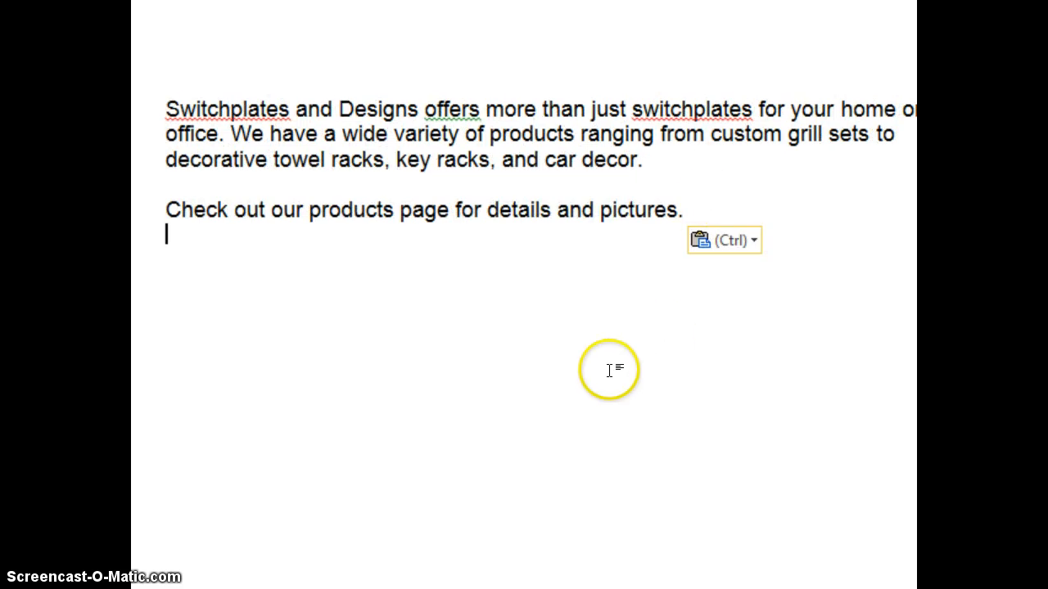
Step: Run the spelling and grammar check, ignoring "Switchplates" once, all instances of "switchplates" and the "offers" agreement flag once
key(F7)
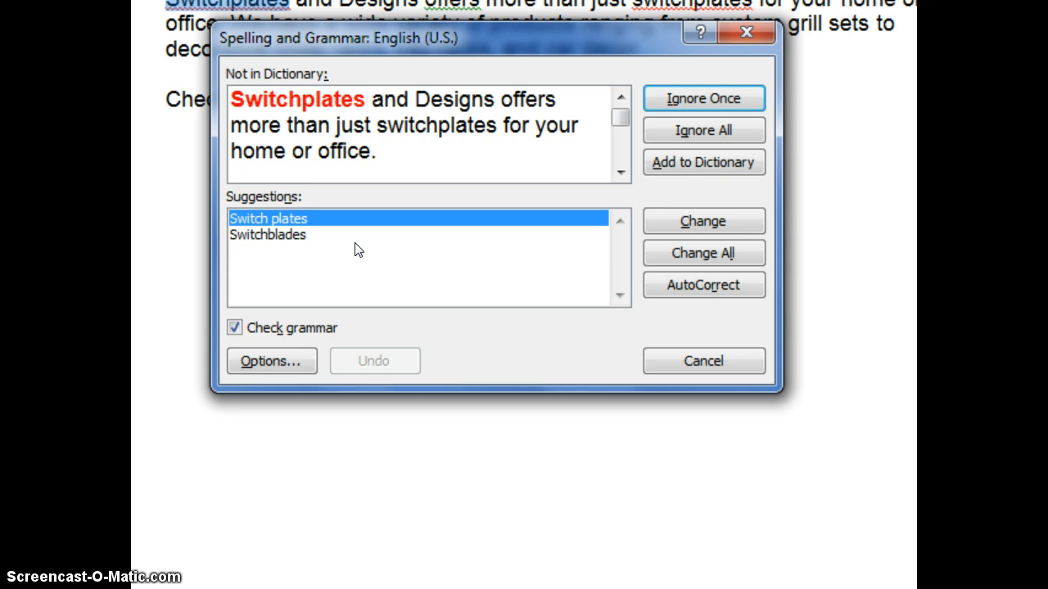
click(690, 100)
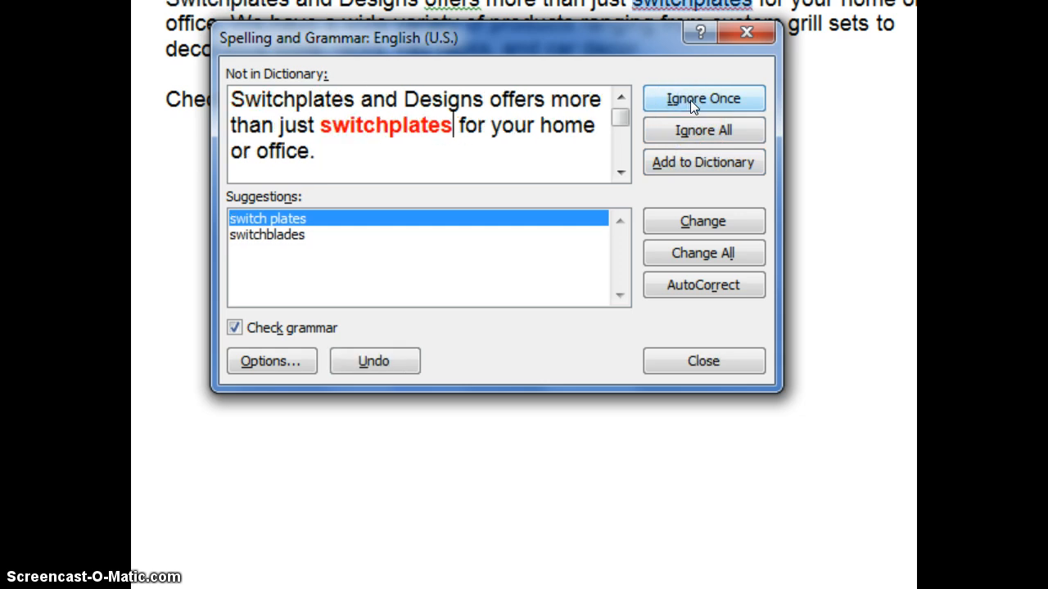
click(693, 131)
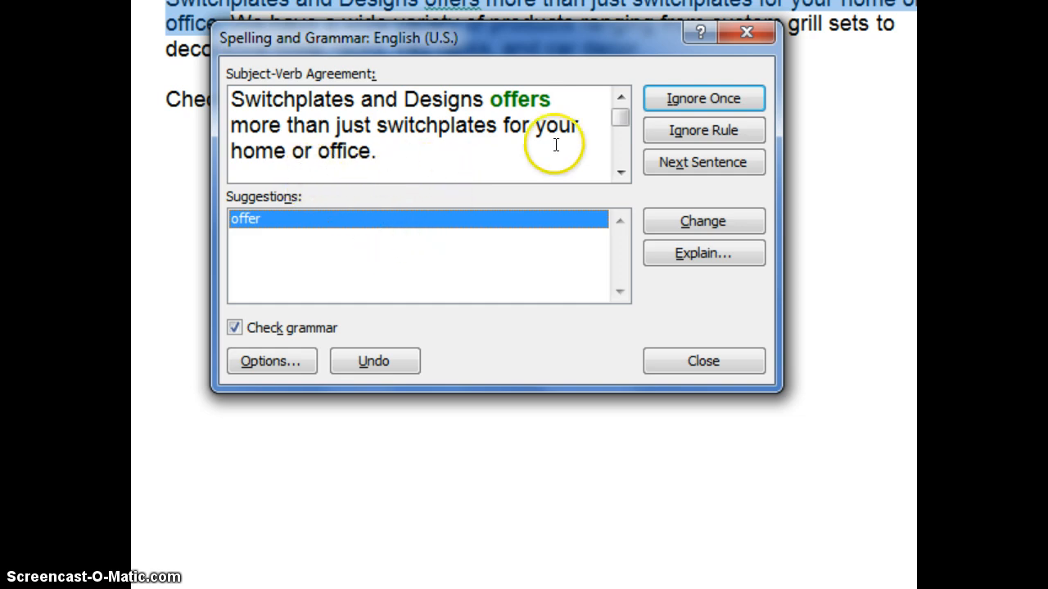
click(689, 96)
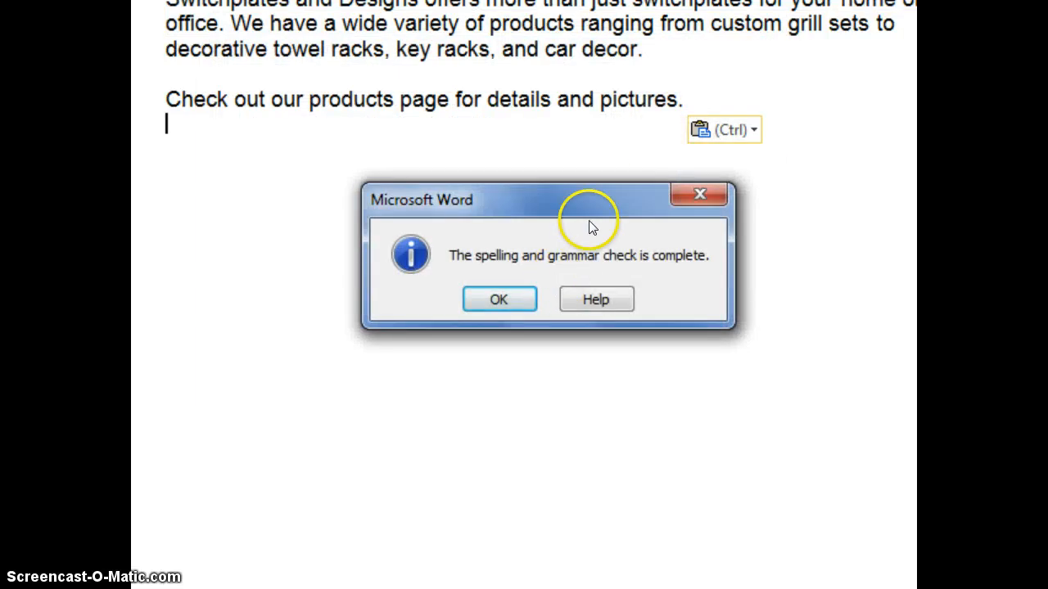
click(496, 303)
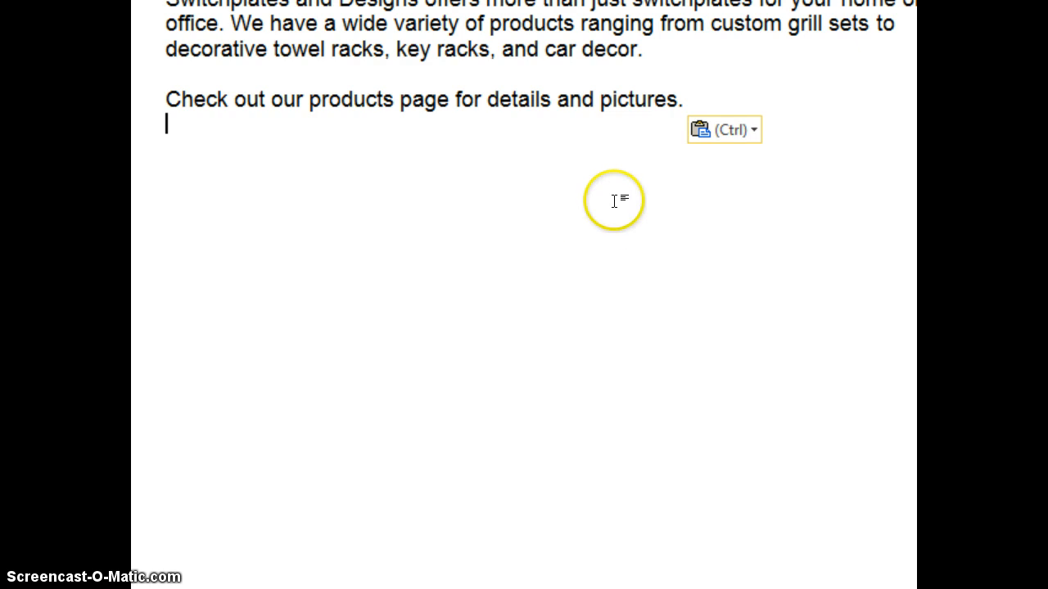
Step: Select the checked introductory paragraphs and copy them to the clipboard
key(ctrl+a)
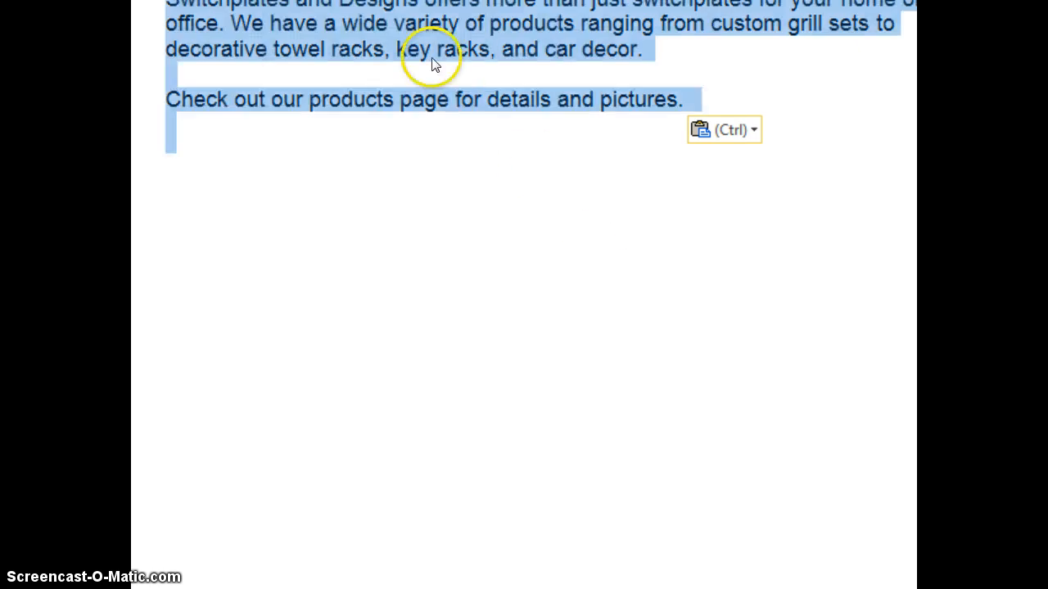
right_click(416, 37)
click(472, 137)
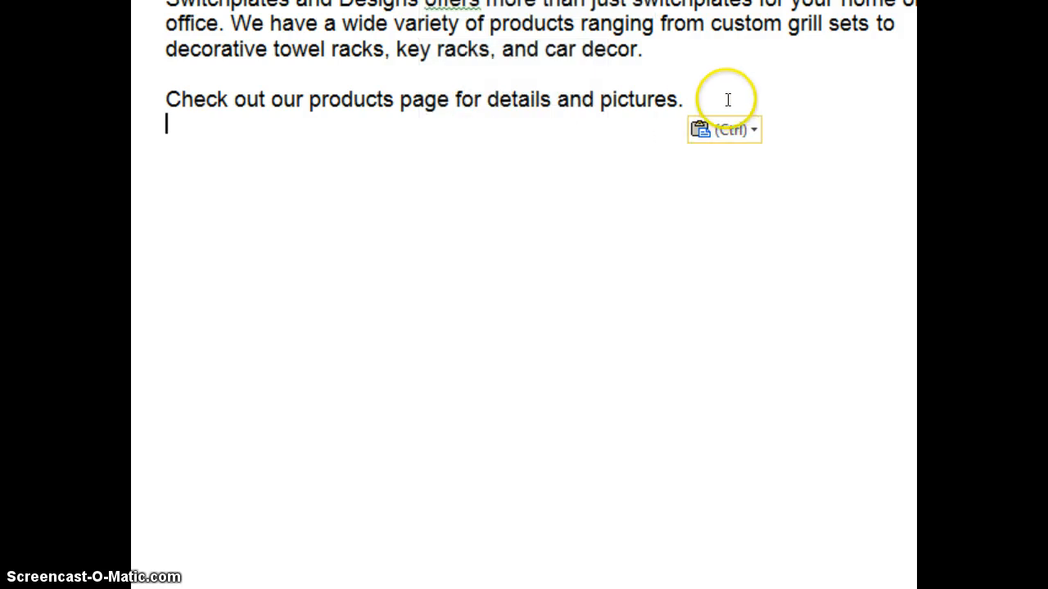
drag(727, 101, 160, 8)
key(ctrl+c)
right_click(257, 24)
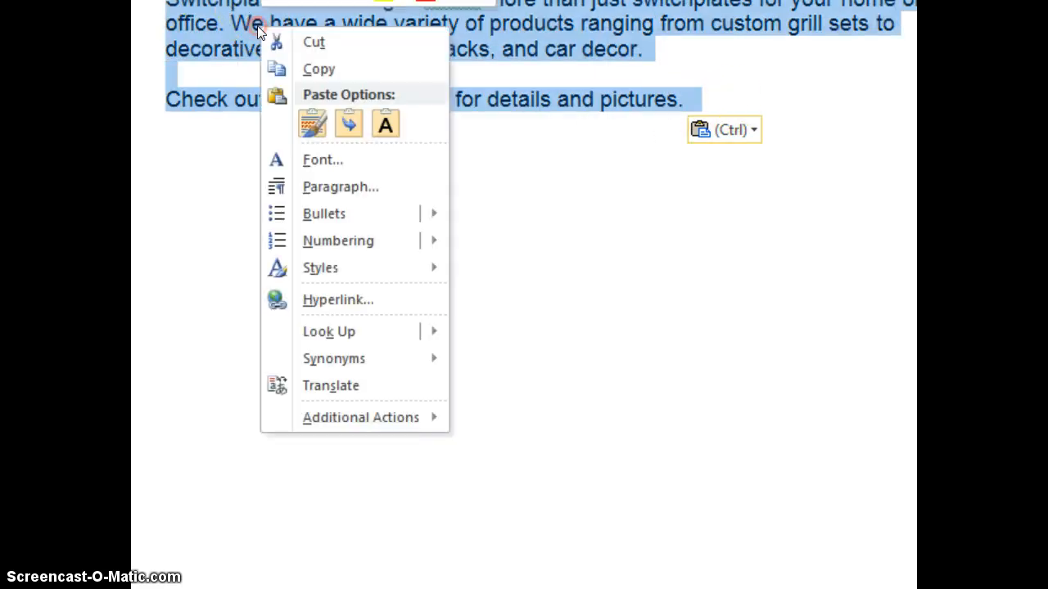
click(311, 128)
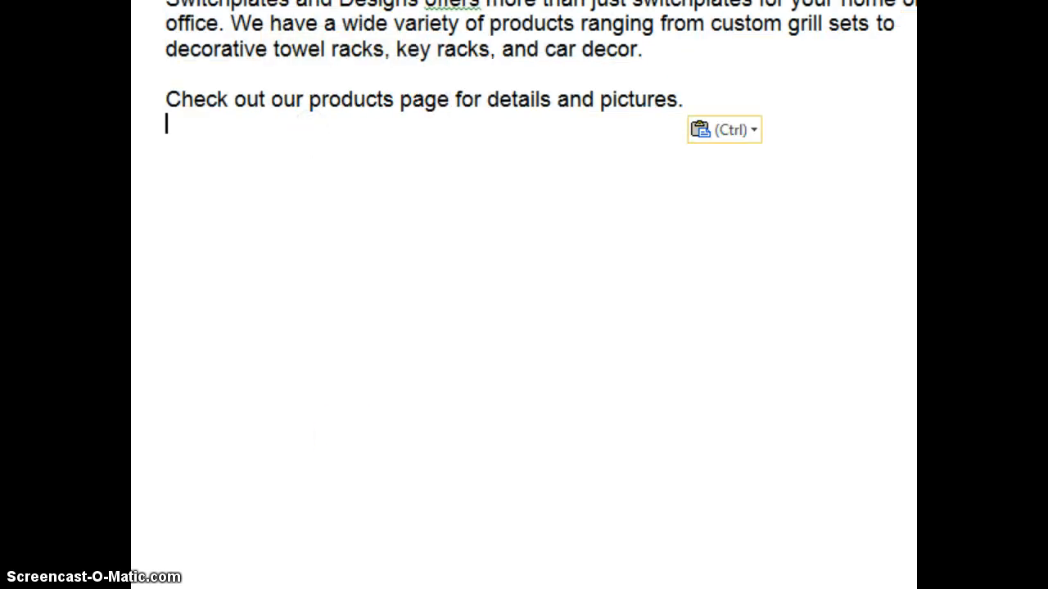
Step: Switch to the Wix editor, replace the placeholder introductory text with the copied paragraphs and shorten the text box to fit
key(alt+Tab)
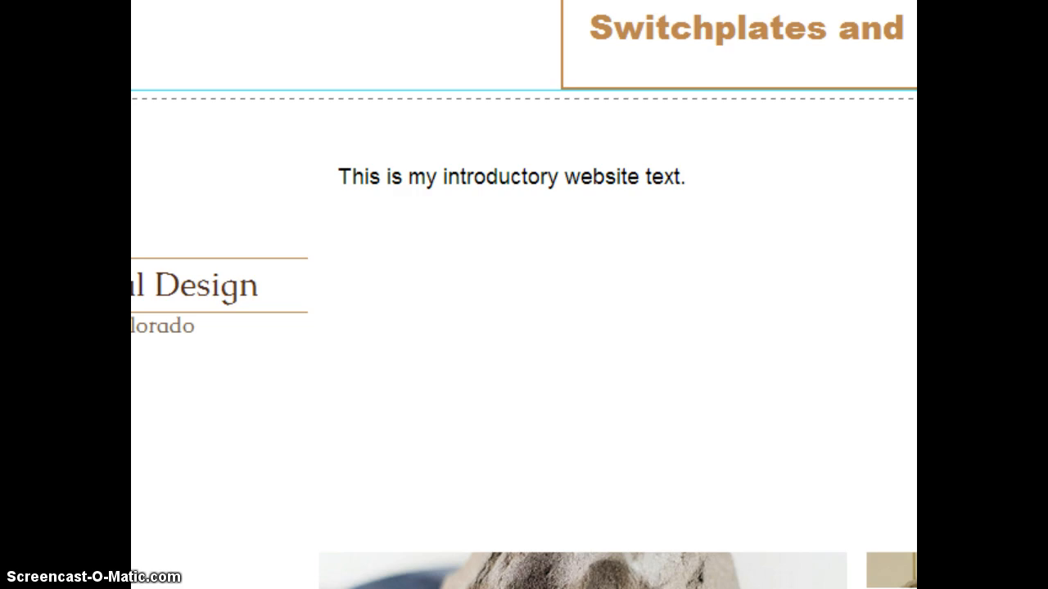
click(423, 170)
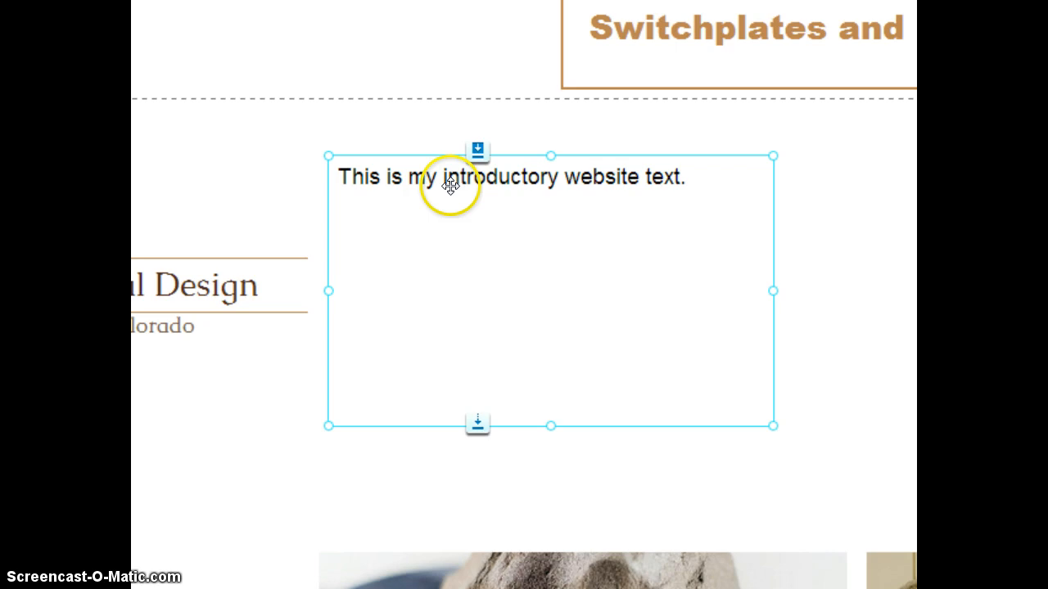
click(516, 178)
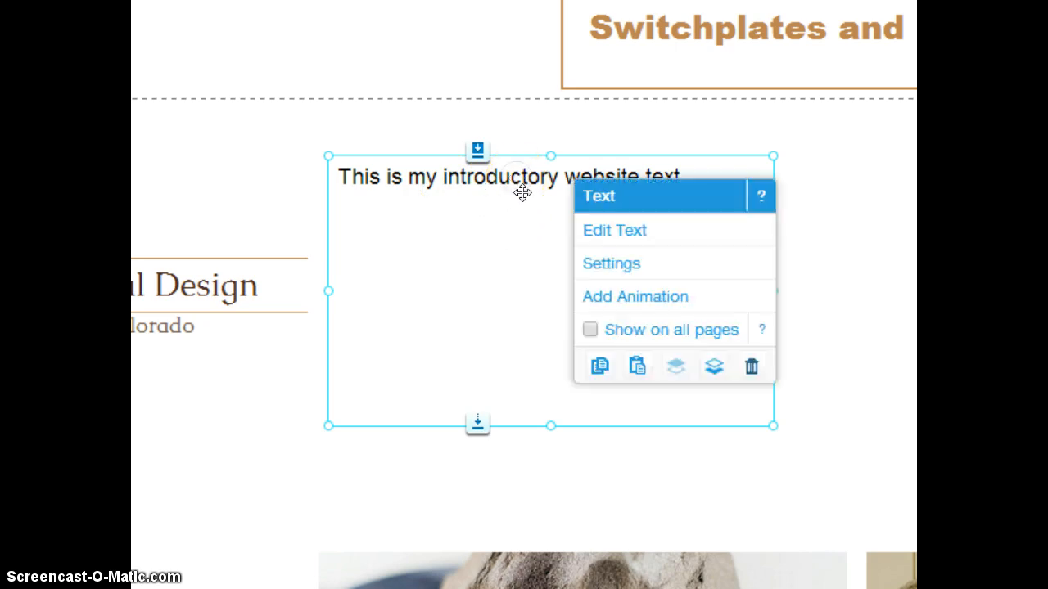
click(610, 234)
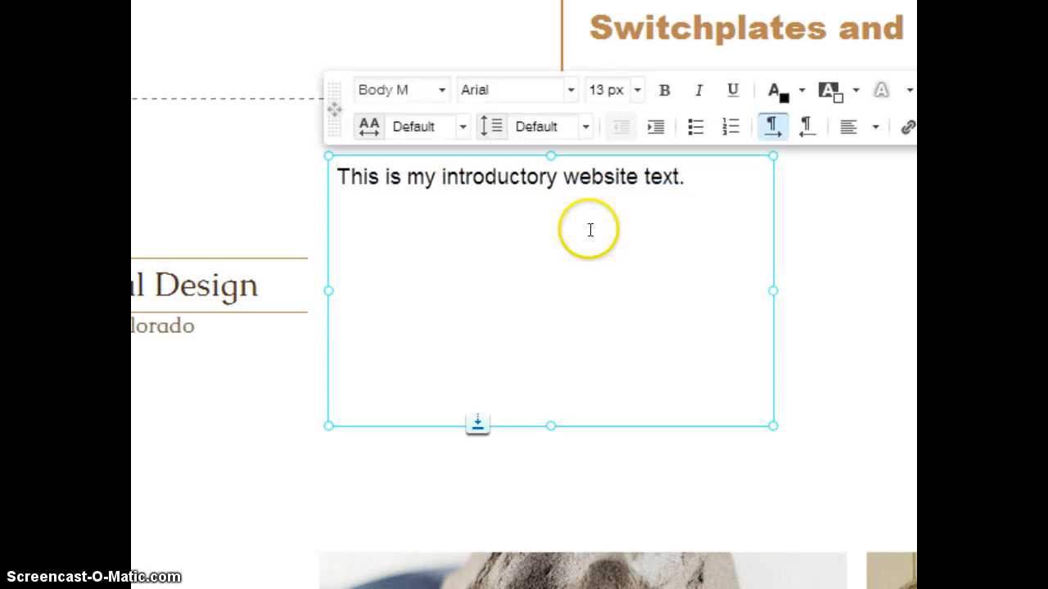
drag(684, 177, 332, 173)
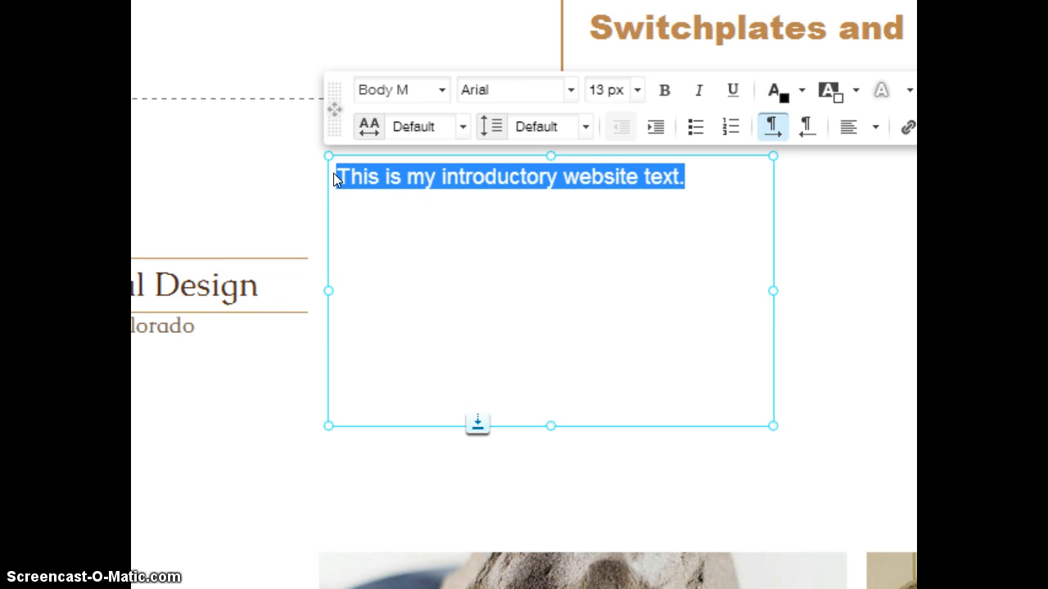
key(ctrl+v)
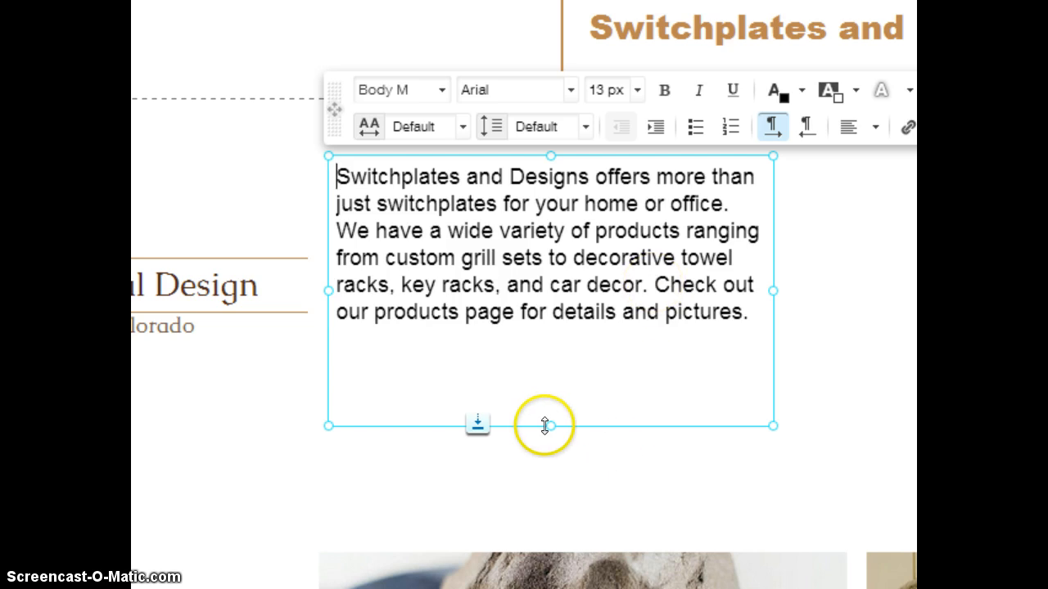
drag(545, 425, 545, 358)
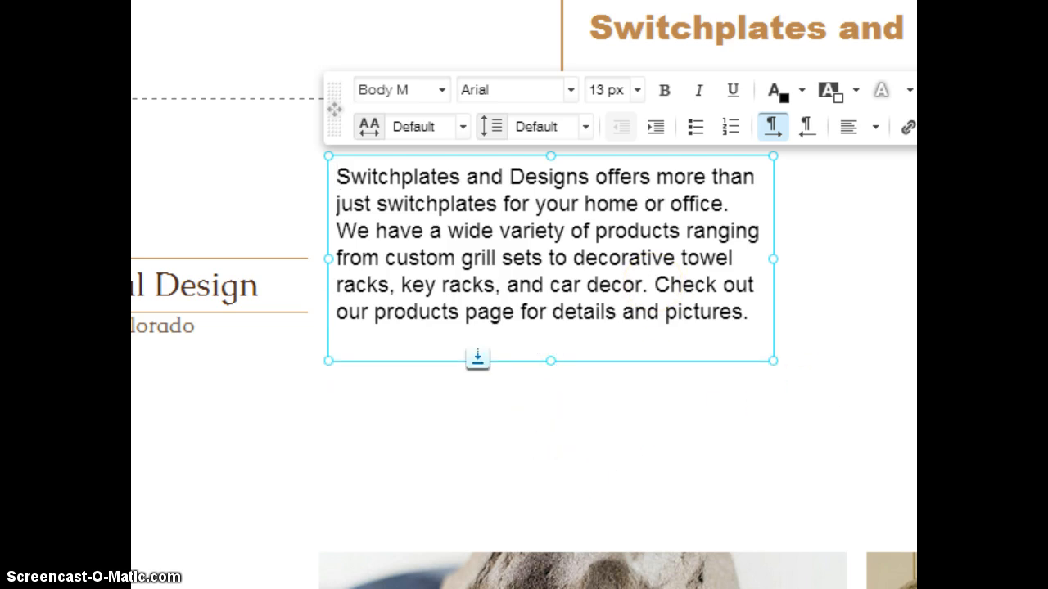
click(852, 356)
Step: Move the introductory text box rightward until its left edge aligns with the Switchplates header box
click(456, 217)
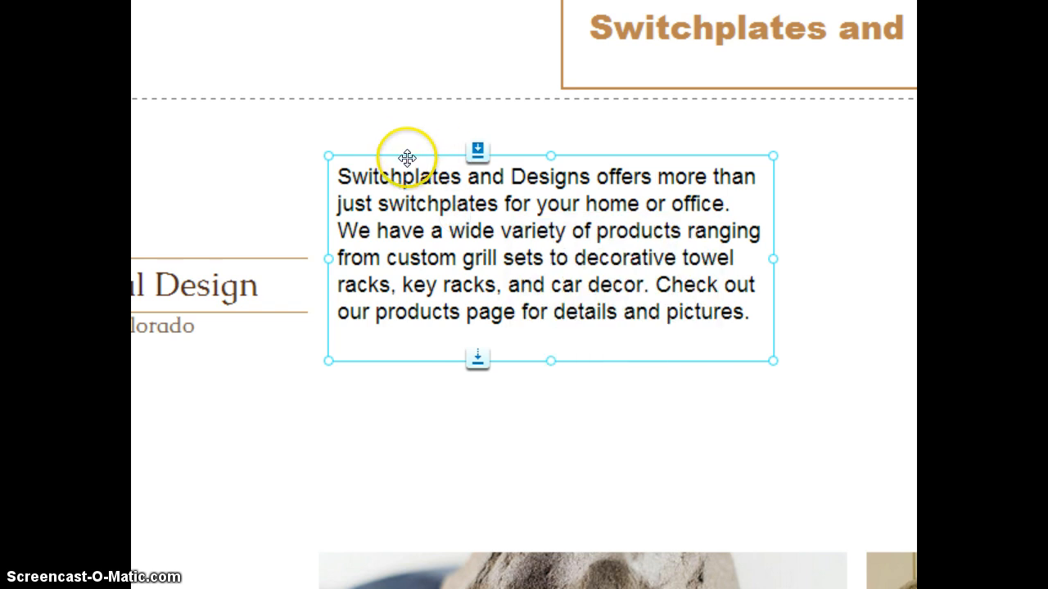
click(439, 168)
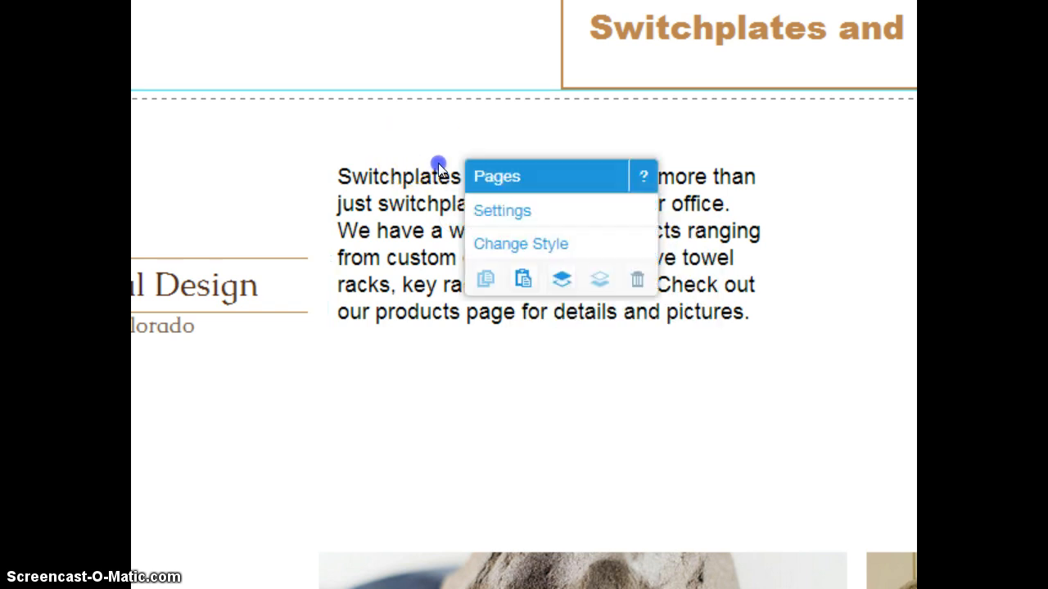
click(709, 250)
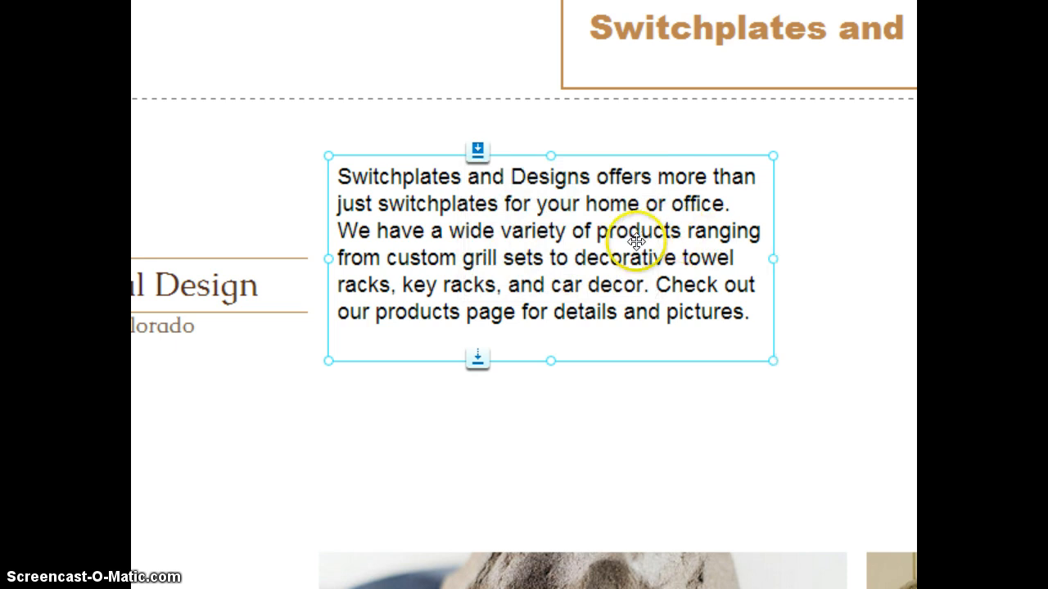
click(636, 175)
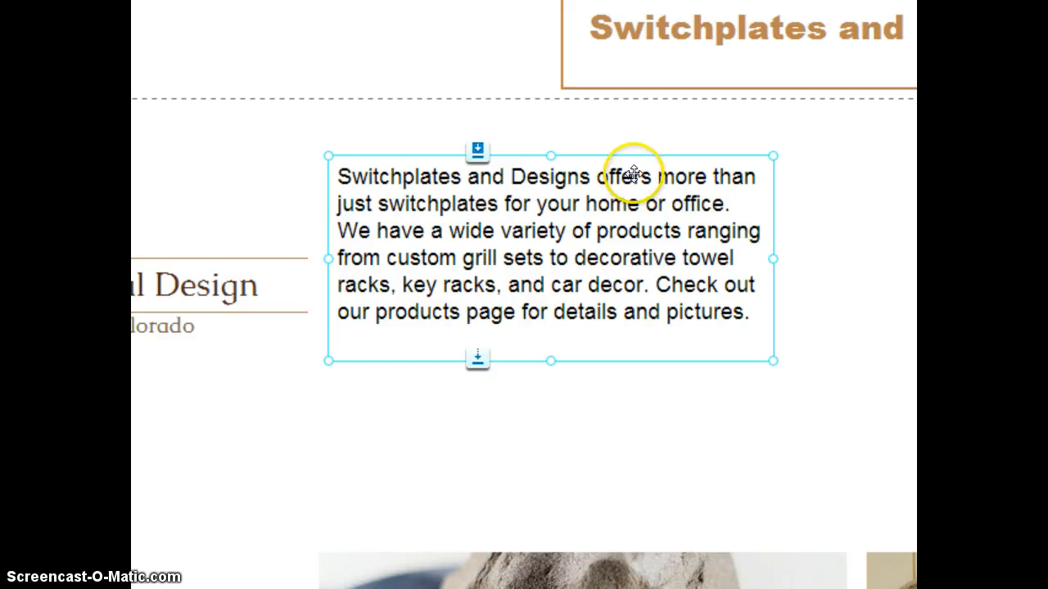
key(Right)
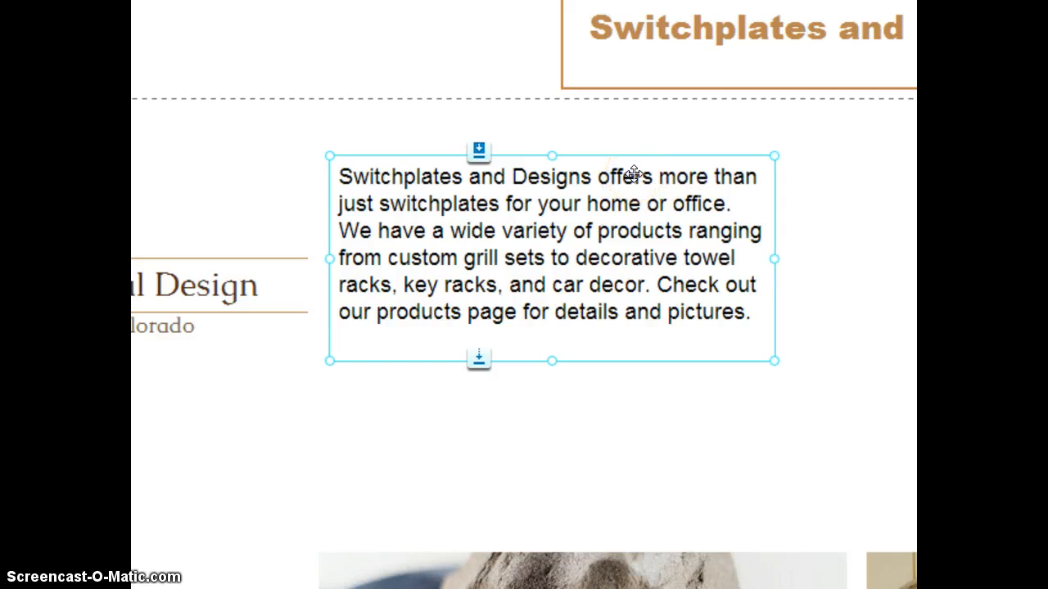
key(Right)
key(Right)
key(Right)
key(Right)
key(Right)
key(Right)
key(Right)
key(Right)
key(Right)
key(Right)
key(Right)
key(Right)
key(Right)
key(Right)
key(Right)
key(Right)
key(Right)
key(Right)
key(Right)
key(Right)
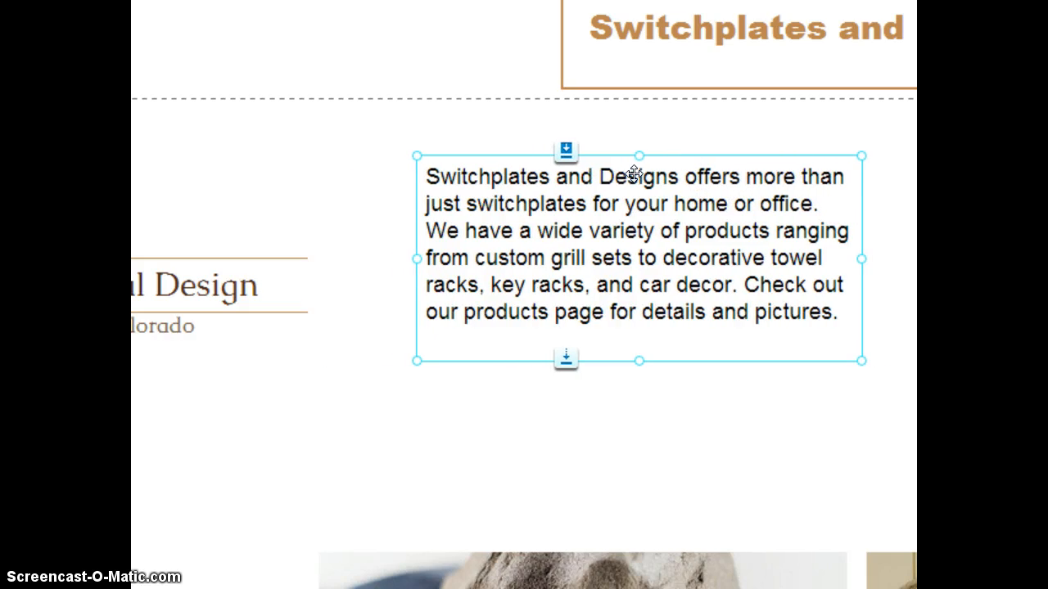
key(Right)
key(Right)
key(Right)
key(Right)
key(Right)
key(Right)
key(Right)
key(Right)
key(Right)
key(Right)
key(Right)
key(Right)
key(Right)
key(Right)
key(Right)
key(Right)
key(Right)
key(Right)
key(Right)
key(Right)
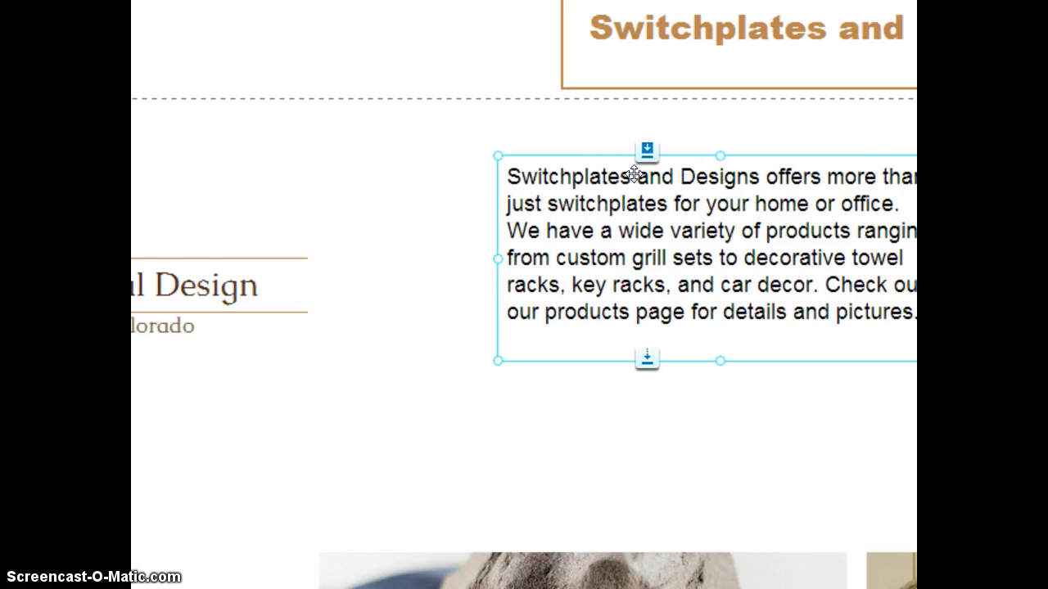
key(Right)
key(Right)
key(Right)
key(Right)
key(Right)
key(Right)
key(Right)
key(Right)
key(Right)
key(Right)
key(Right)
key(Right)
key(Right)
key(Right)
key(Right)
key(Right)
key(Right)
key(Right)
key(Right)
key(Right)
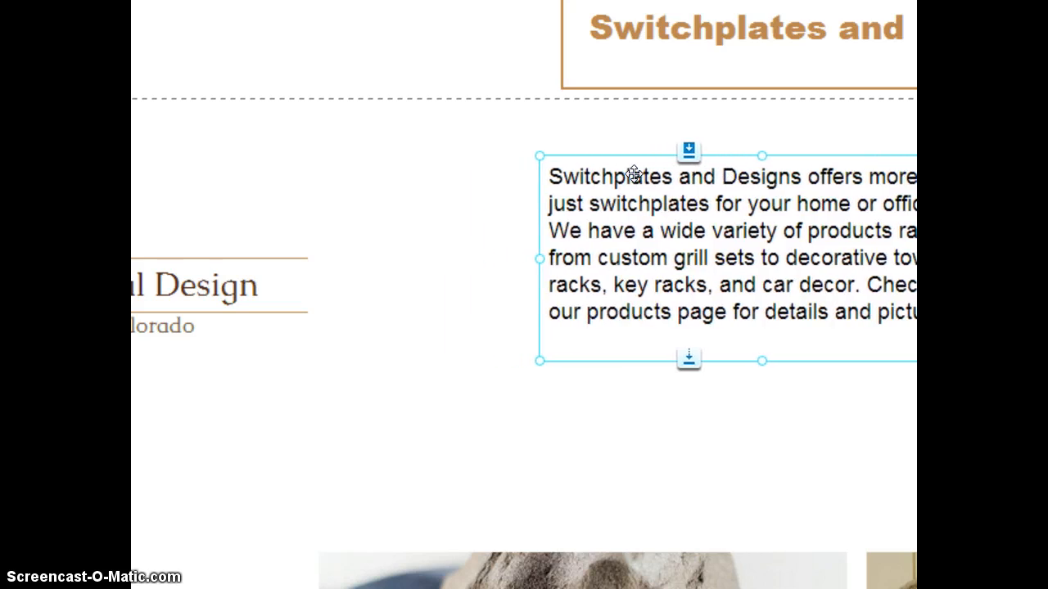
key(Right)
key(Right)
key(Right)
key(Right)
key(Right)
key(Right)
key(Right)
key(Right)
key(Right)
key(Right)
key(Right)
key(Right)
key(Right)
key(Right)
key(Right)
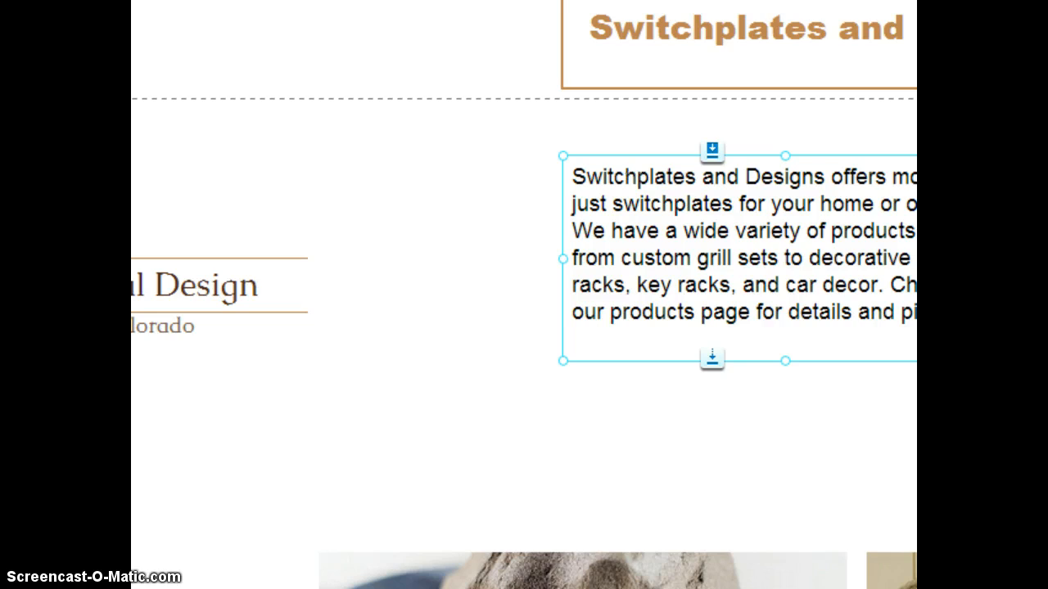
click(459, 442)
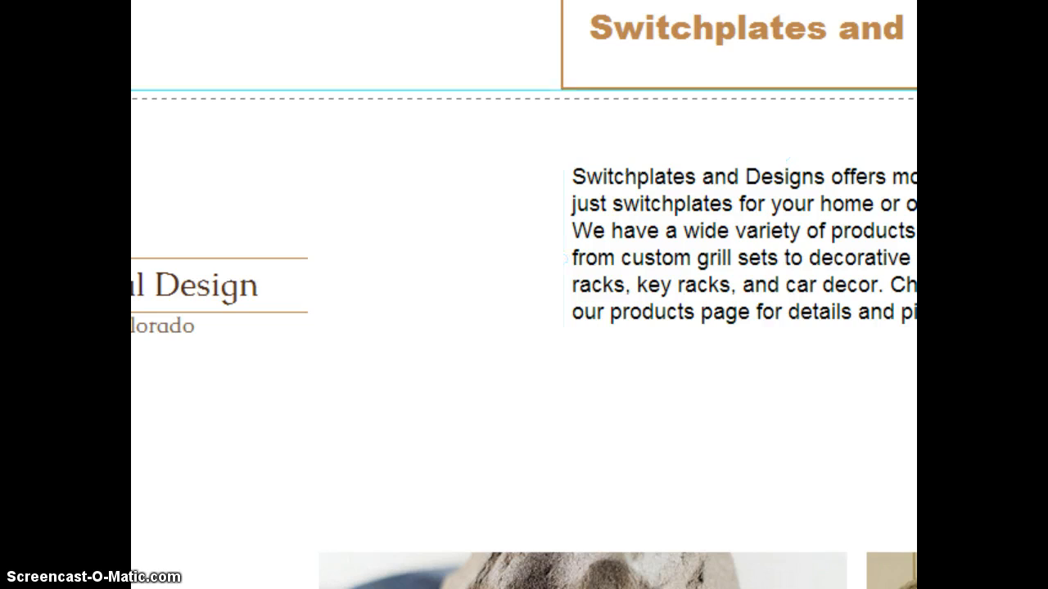
Step: Delete the large clay photo above the Shop and About buttons
scroll(524, 295, down, 5)
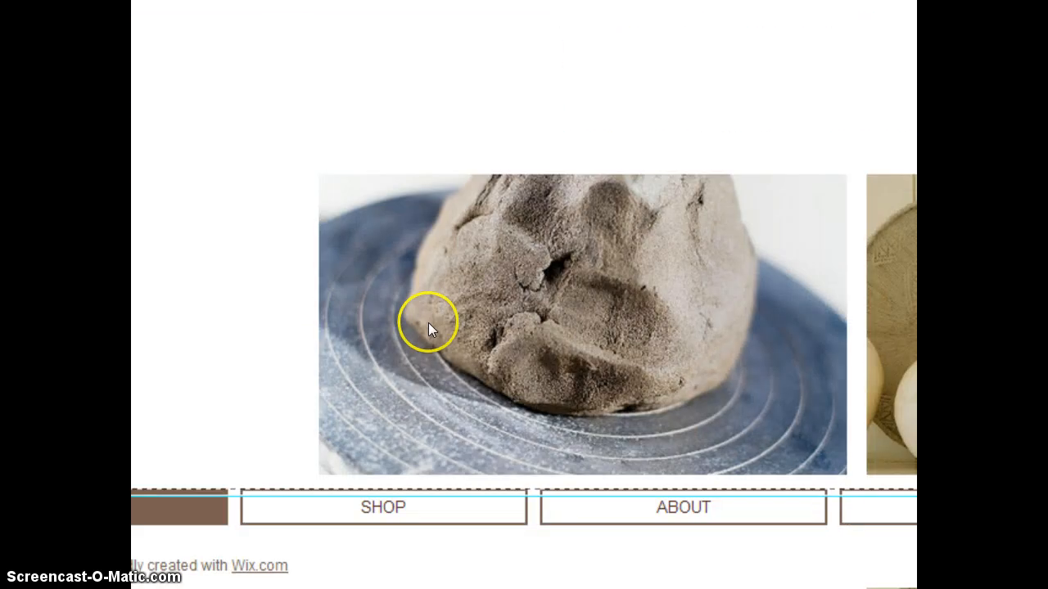
click(430, 320)
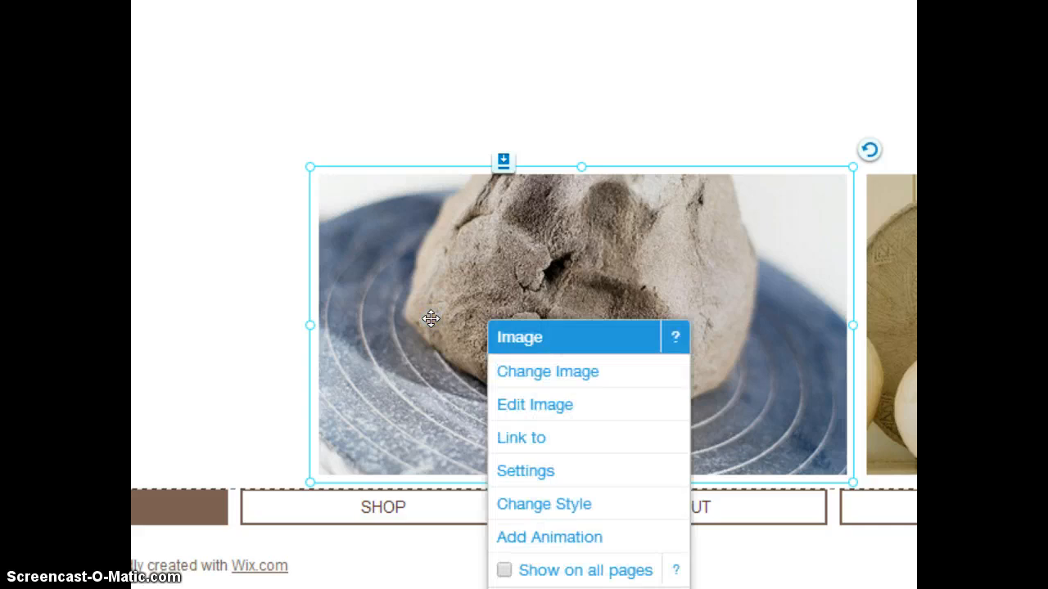
key(Delete)
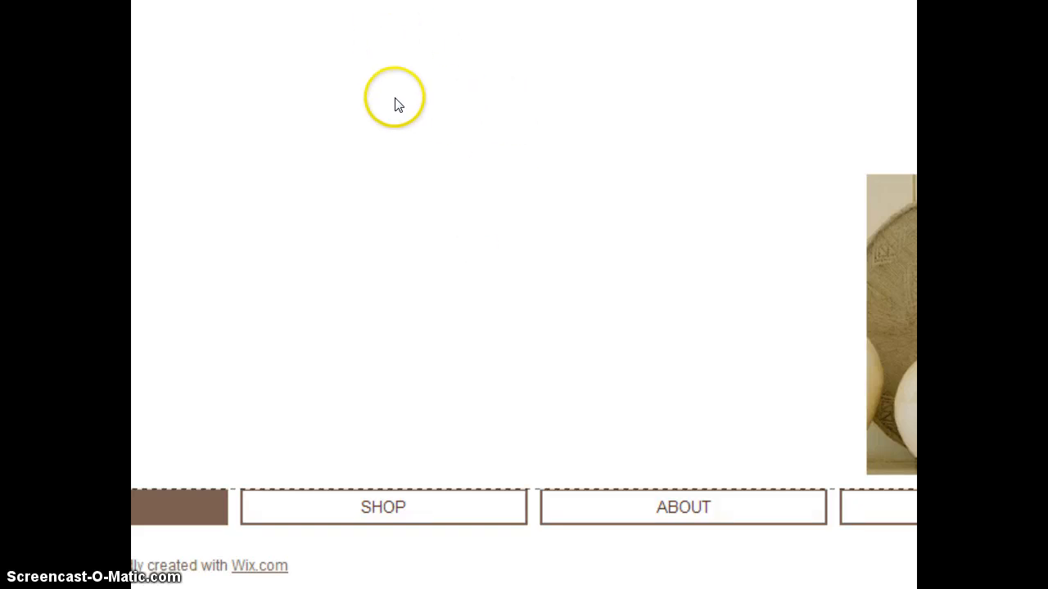
click(305, 6)
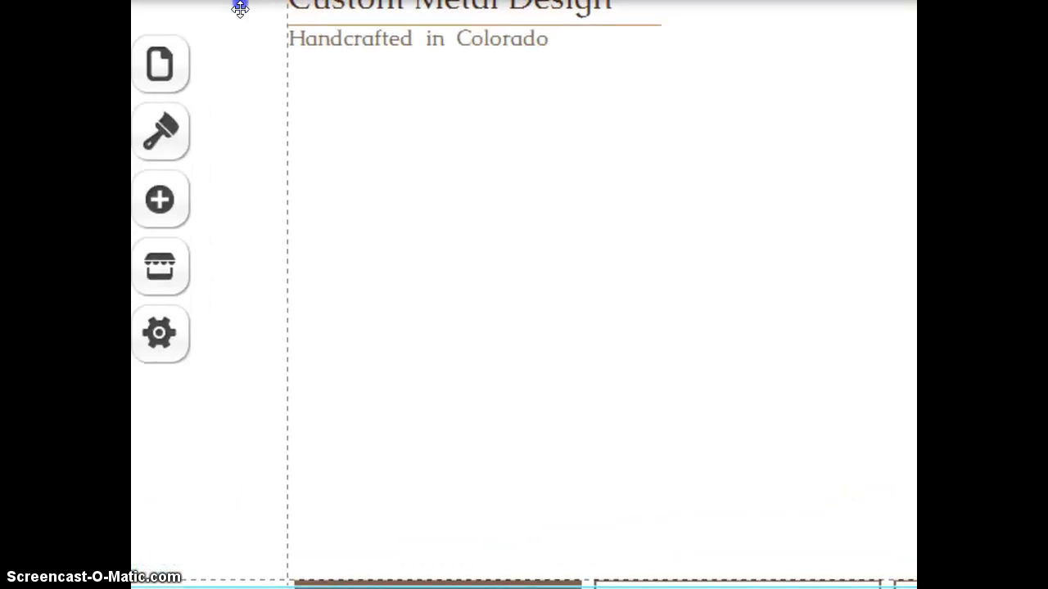
Step: Add the framed image shark.jpg from My Images to the home page
click(176, 68)
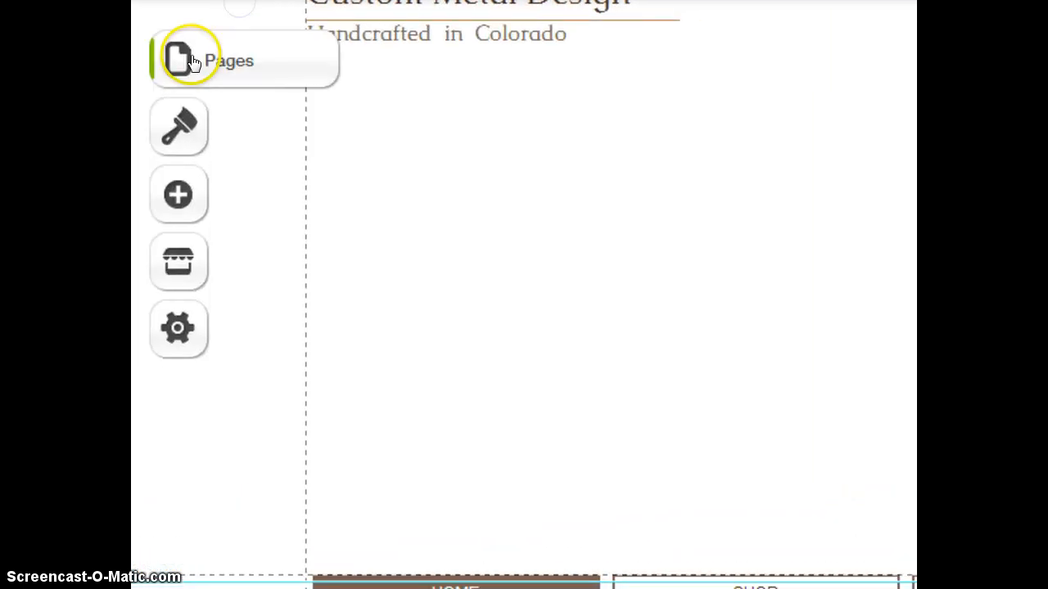
click(180, 196)
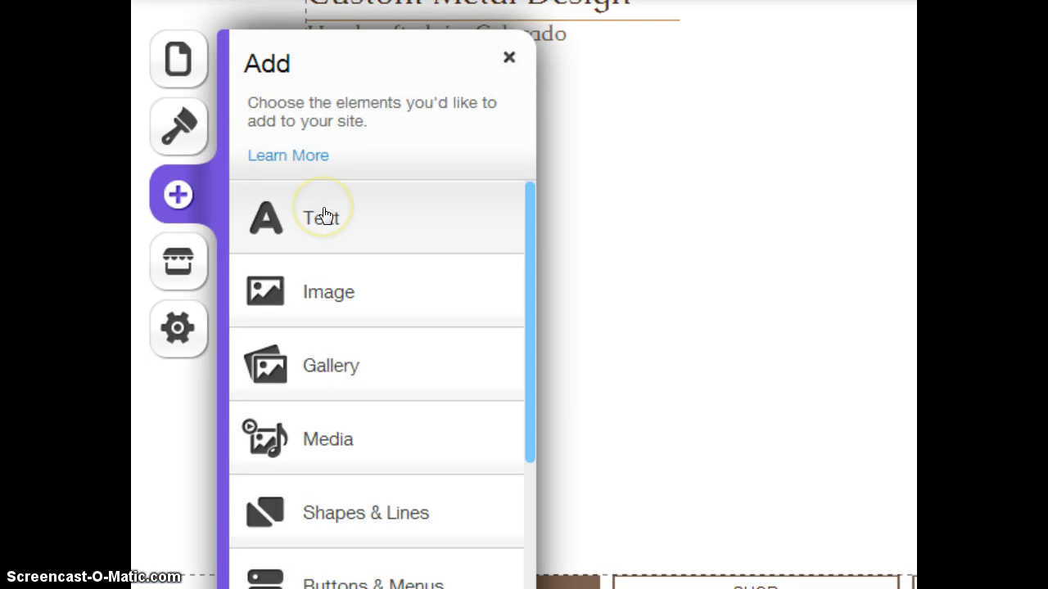
click(332, 454)
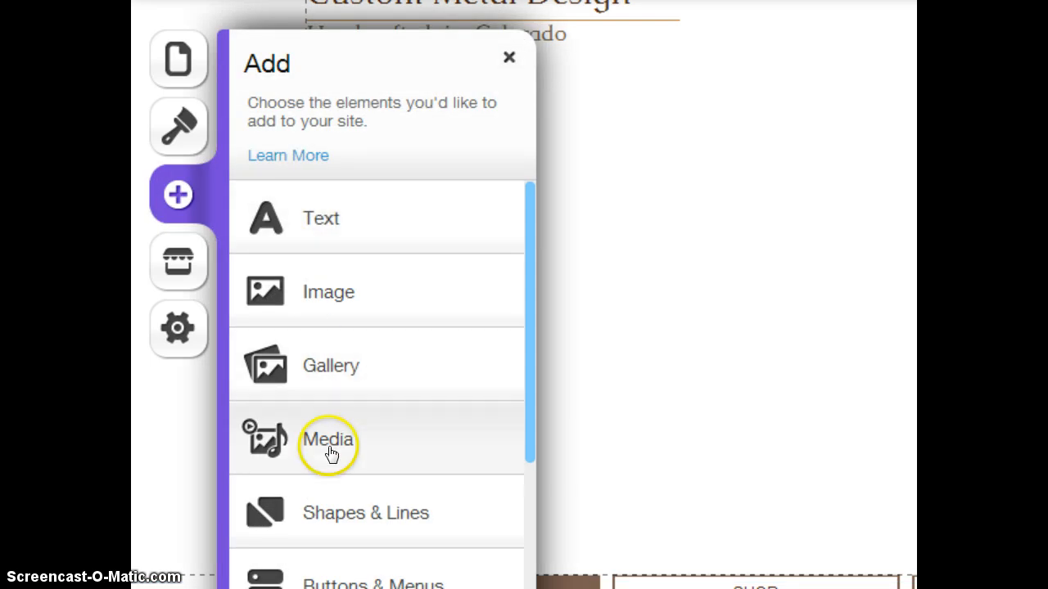
click(300, 236)
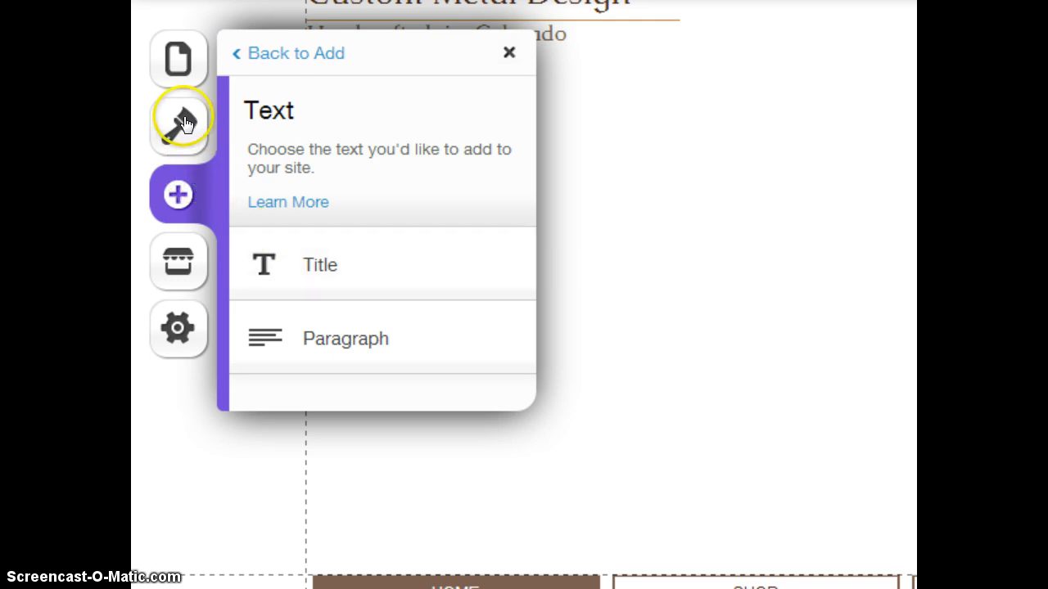
click(302, 52)
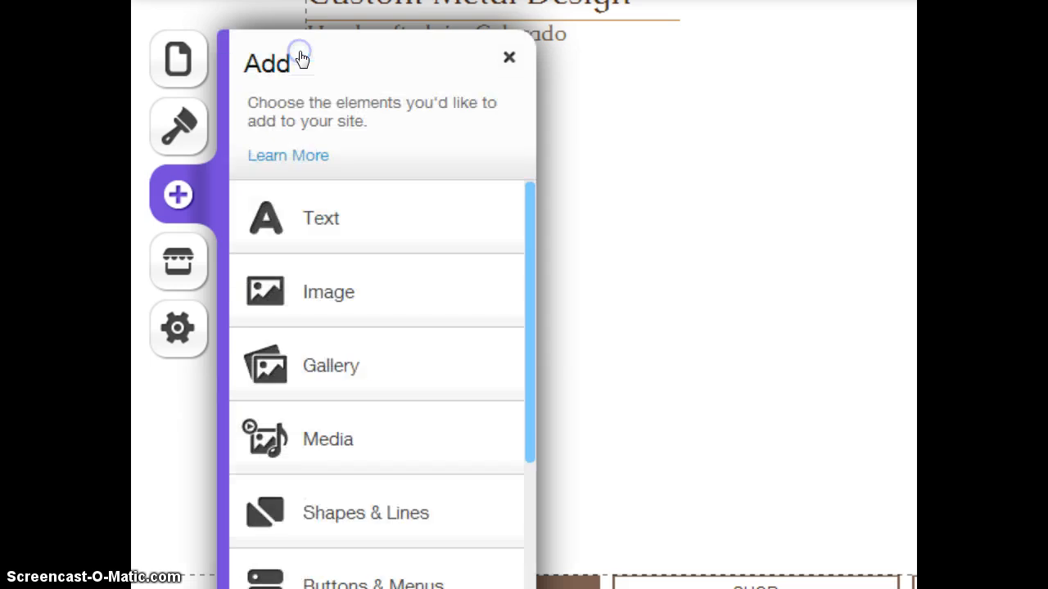
click(311, 299)
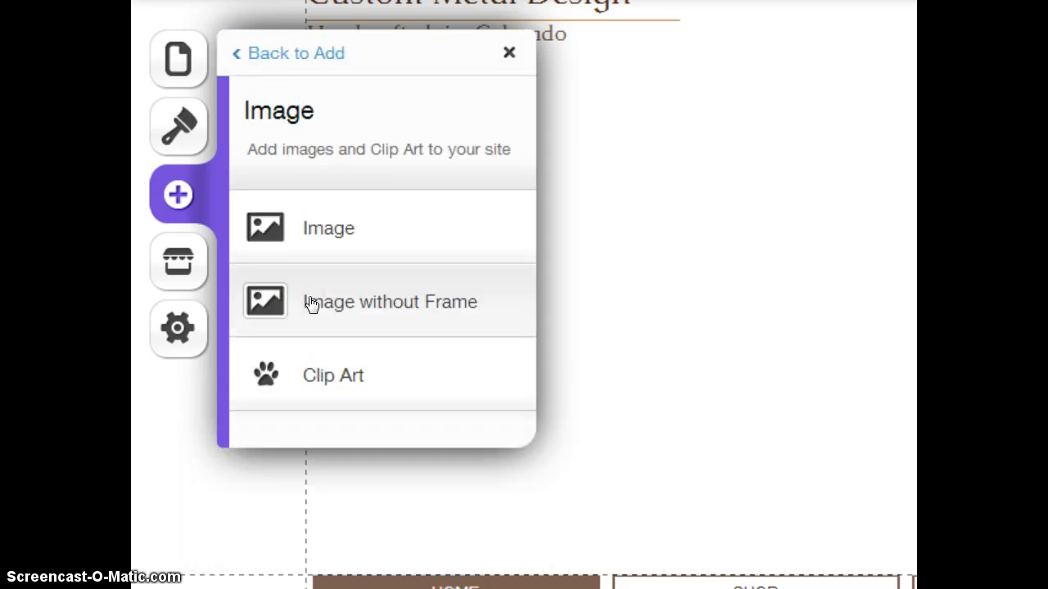
click(273, 219)
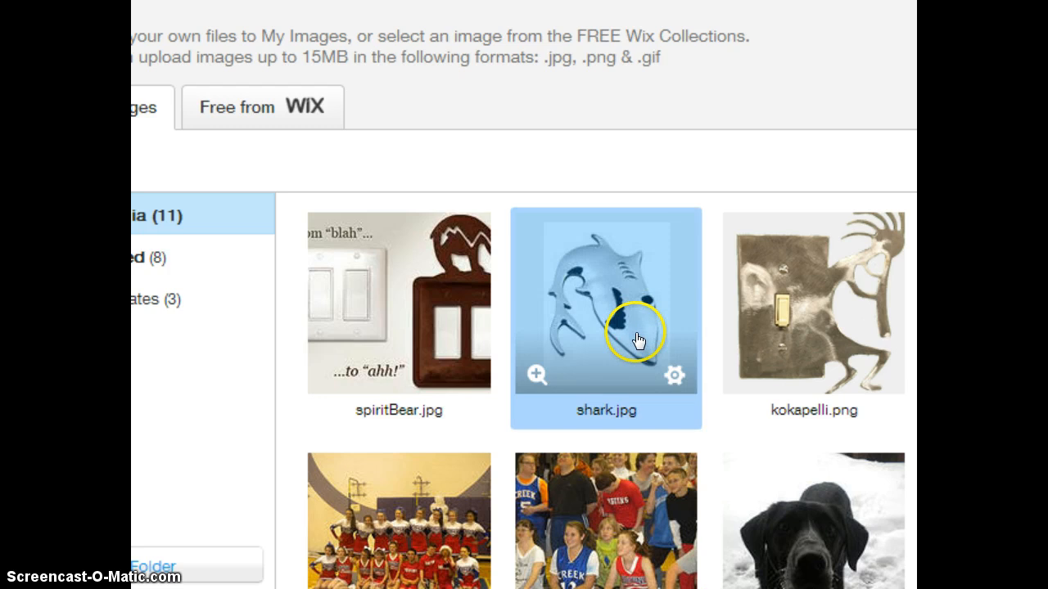
click(594, 305)
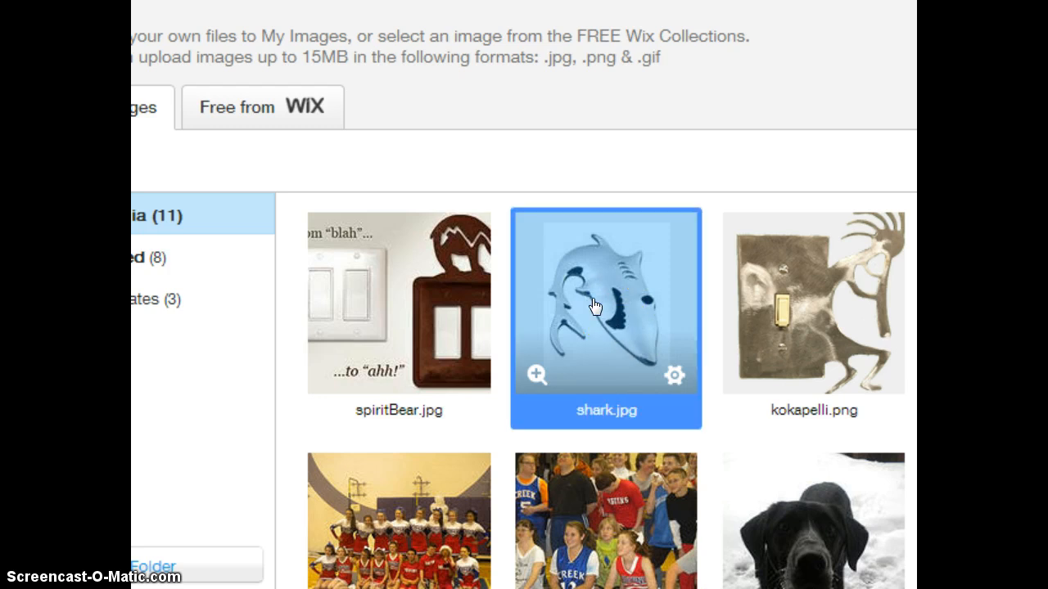
double_click(602, 306)
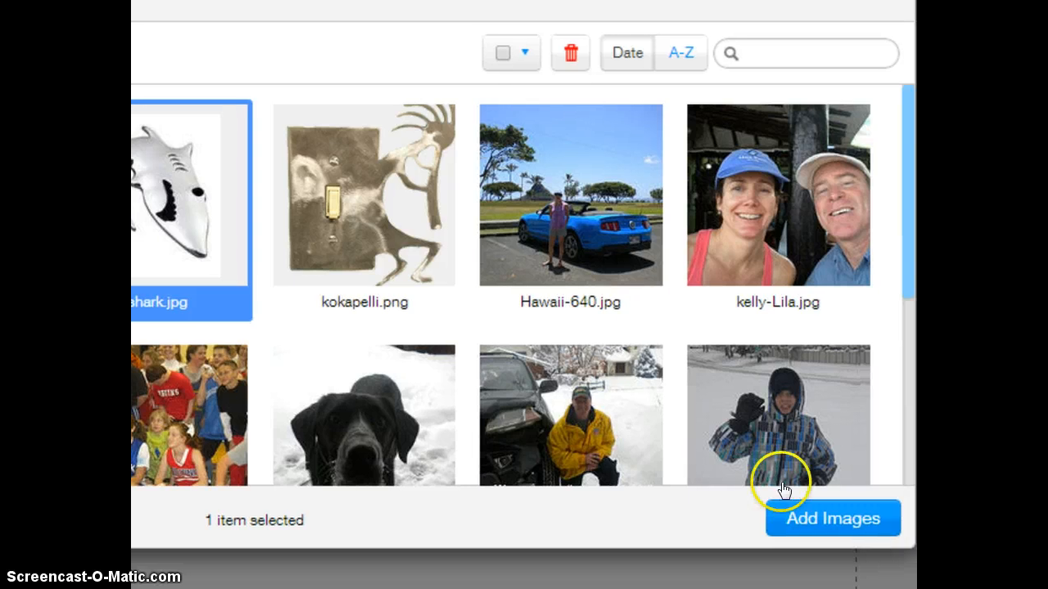
click(819, 519)
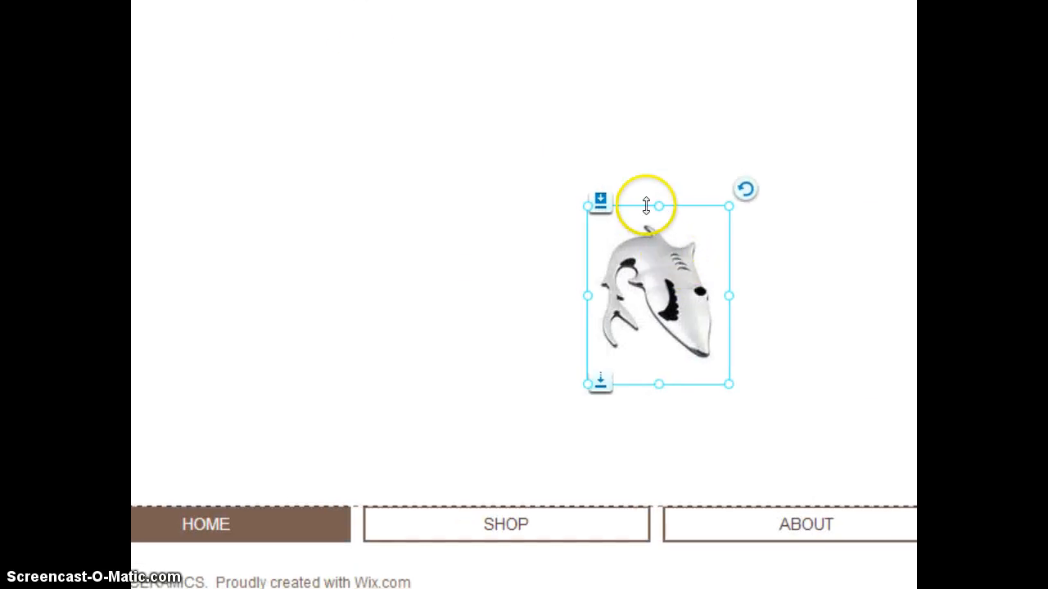
Step: Move the shark image up and to the left in the blank area above the Shop and About buttons, and enlarge it proportionally
right_click(653, 210)
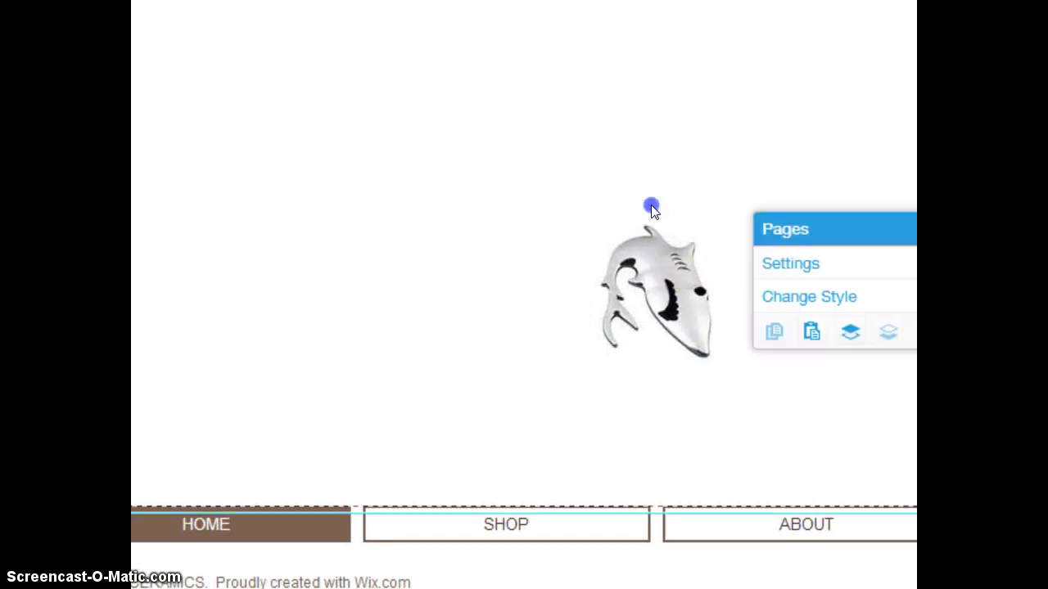
click(545, 164)
right_click(677, 269)
click(549, 251)
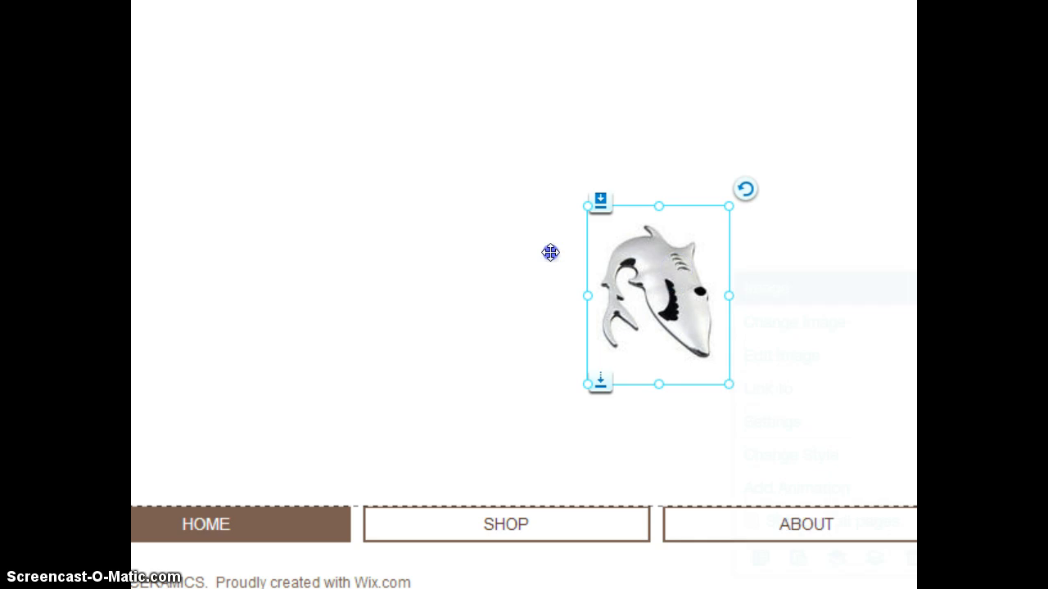
drag(666, 279, 301, 131)
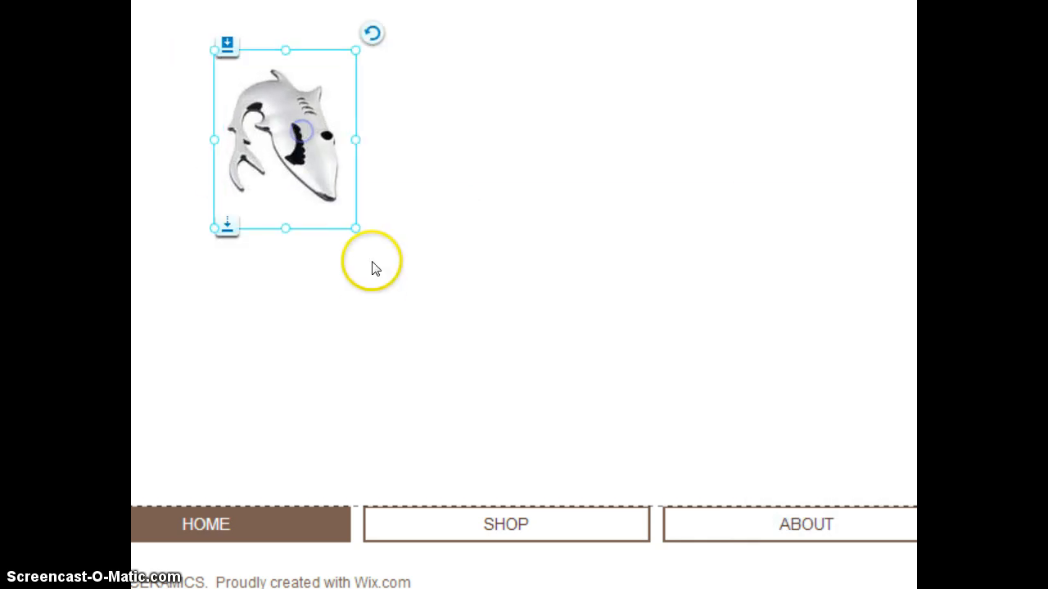
drag(353, 228, 436, 295)
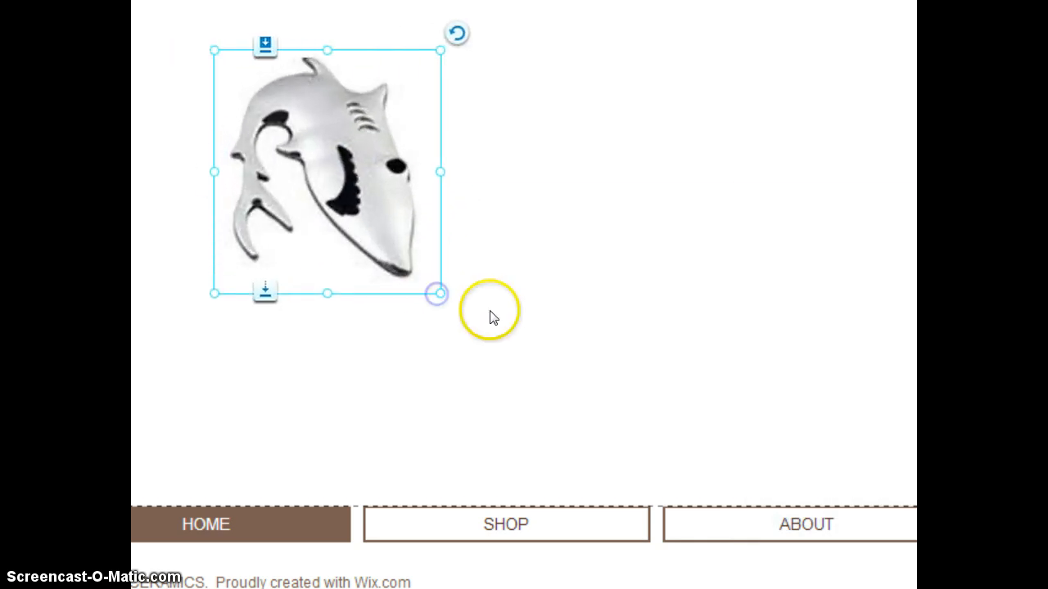
right_click(493, 308)
click(739, 75)
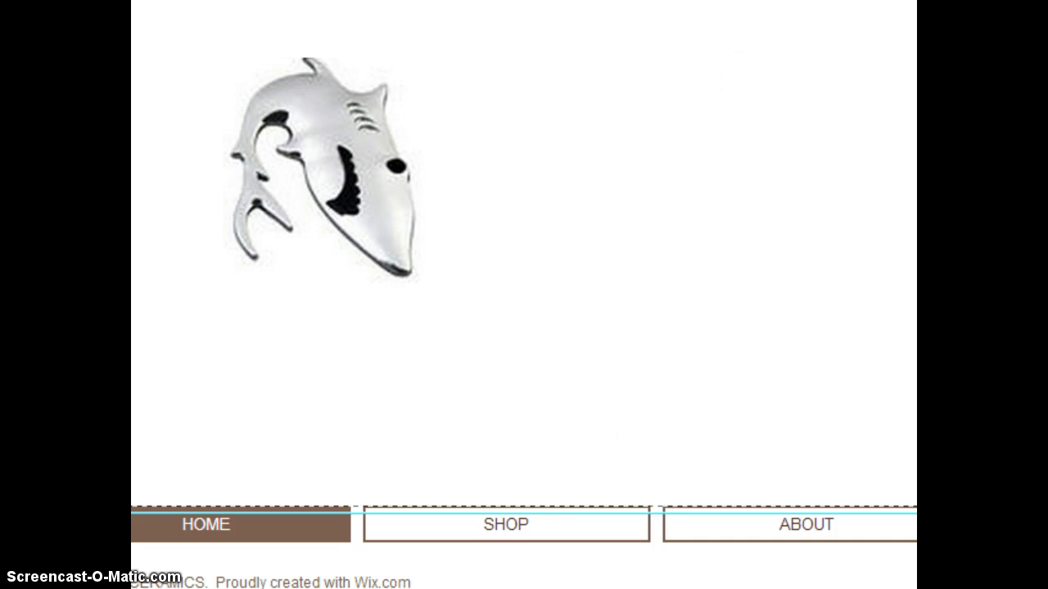
click(752, 209)
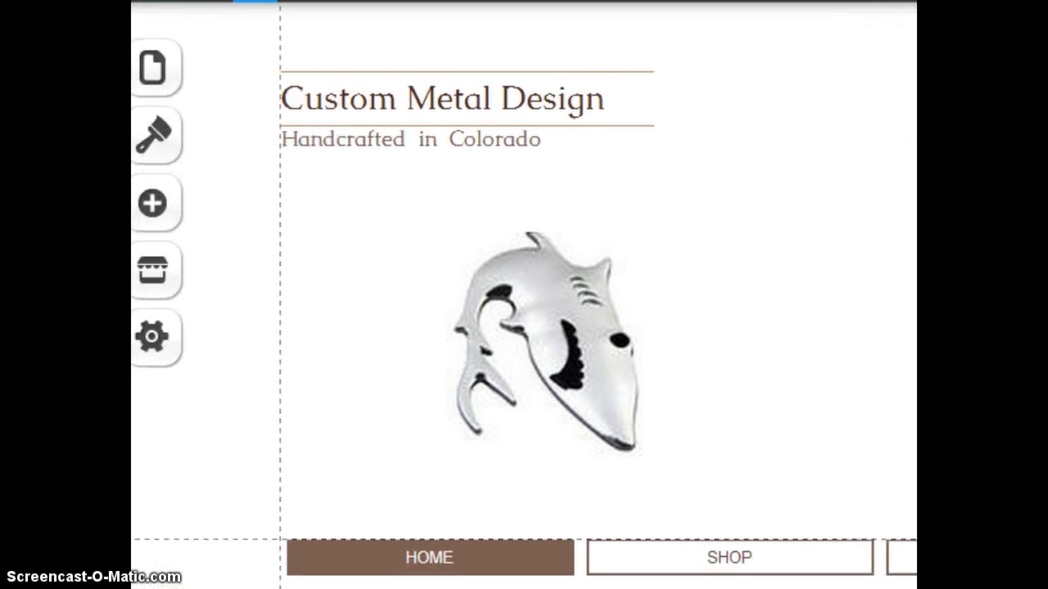
Step: Move the shark image slightly right and up, closer beneath the "Handcrafted in Colorado" tagline
click(582, 315)
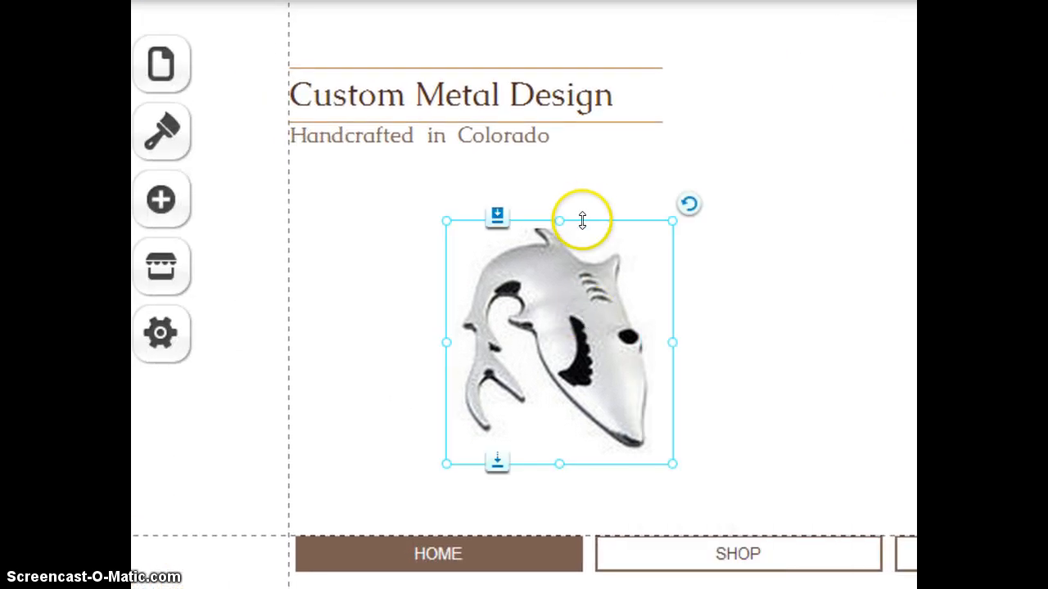
click(615, 227)
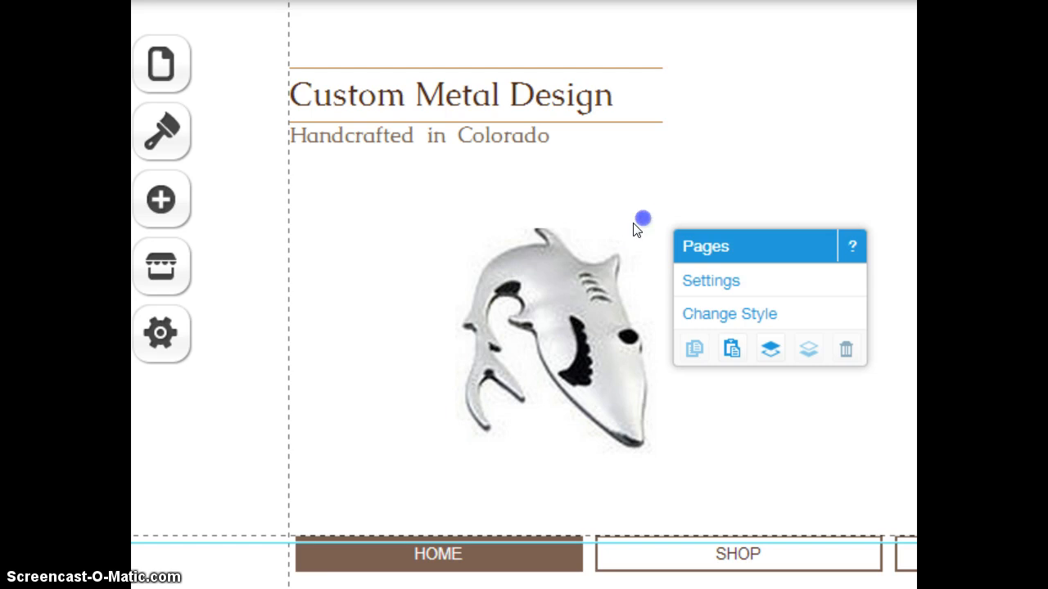
click(601, 355)
drag(619, 346, 654, 320)
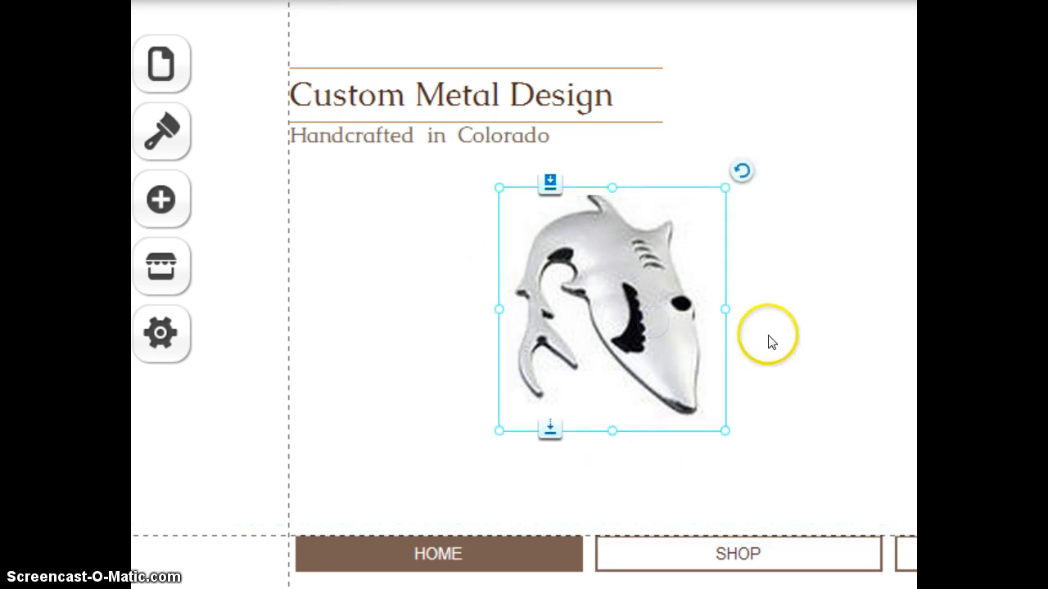
Step: Add a Title text element and position it directly below the shark image
click(174, 202)
click(280, 225)
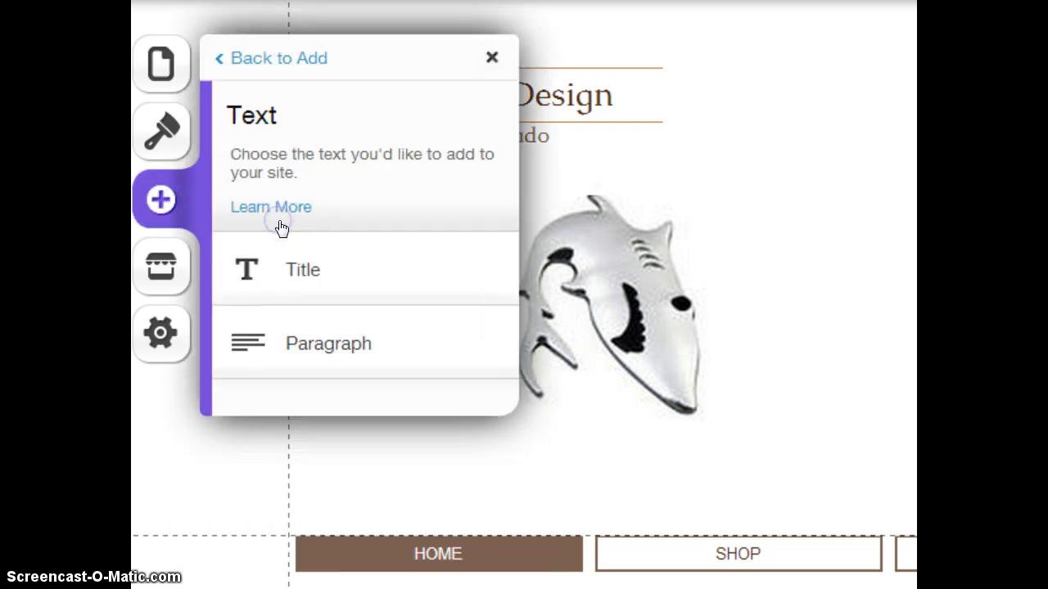
drag(306, 284, 694, 444)
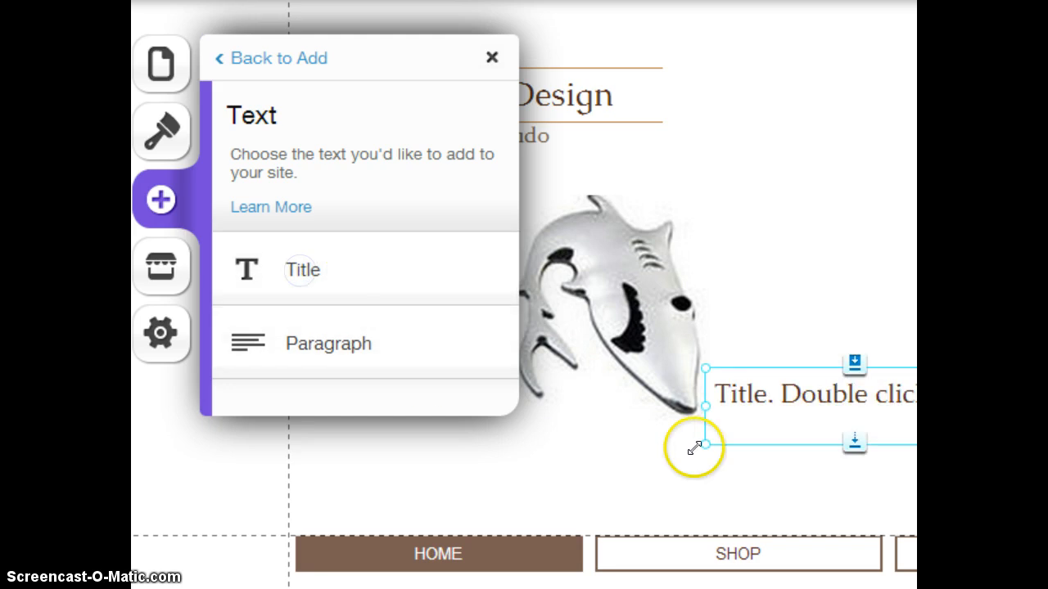
click(774, 369)
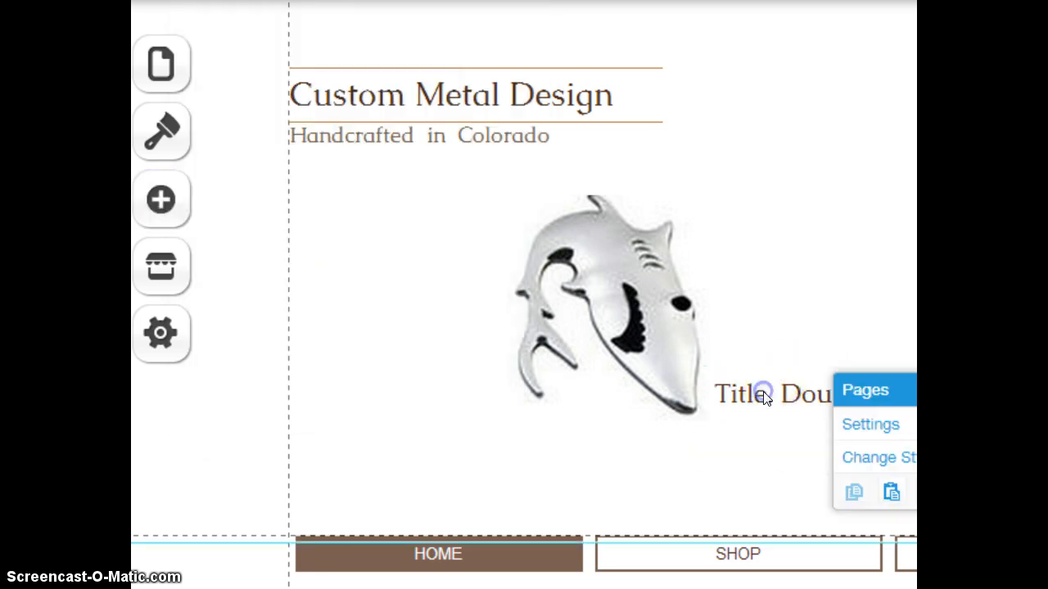
click(763, 389)
drag(765, 385, 499, 449)
click(682, 457)
Step: Replace the placeholder title below the shark with "We create decals and decororations for you car!"
click(682, 458)
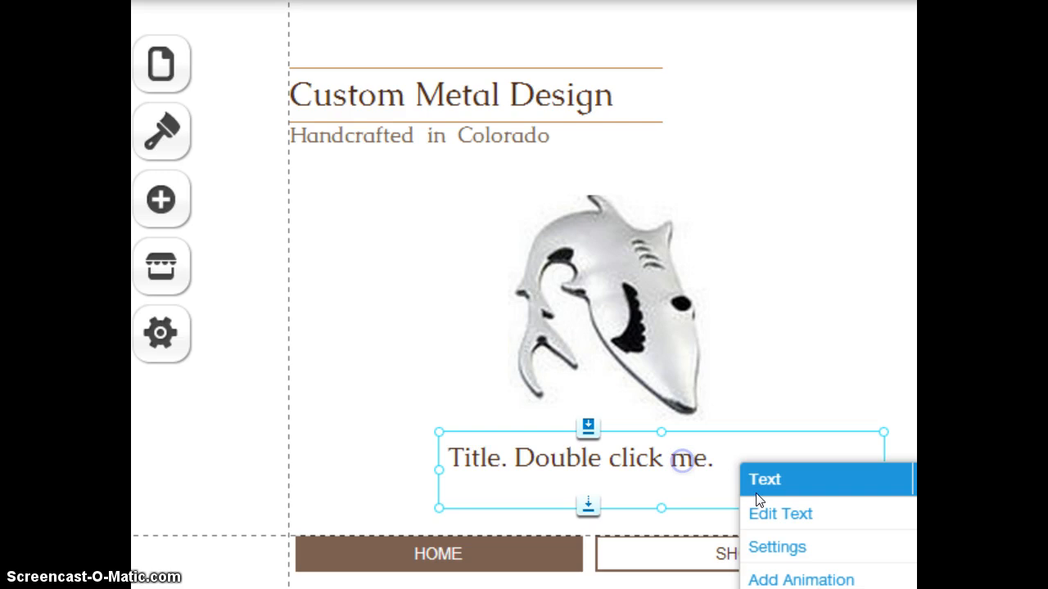
click(764, 514)
click(701, 460)
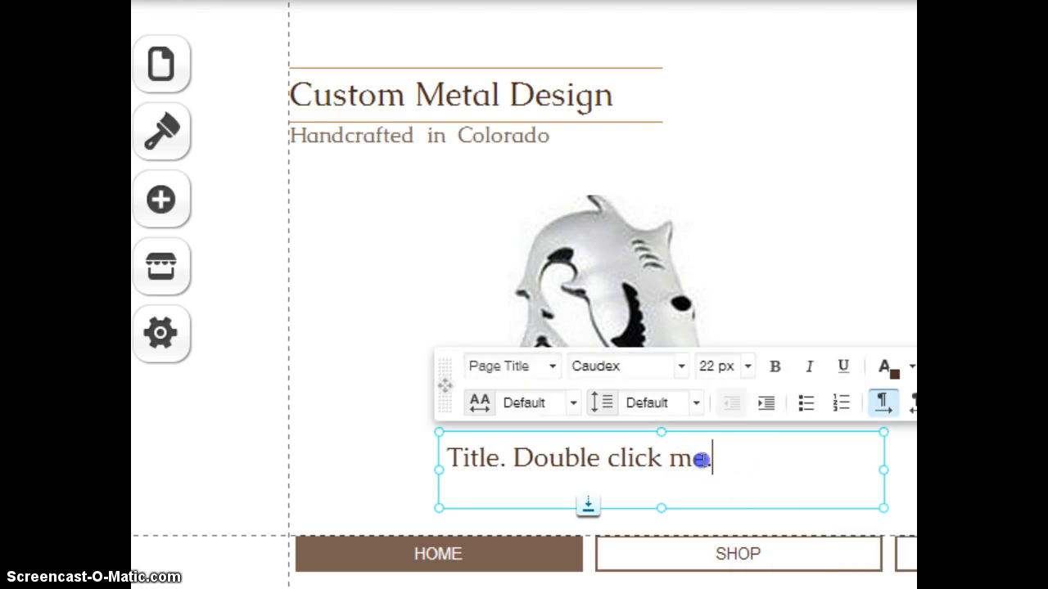
drag(701, 460, 455, 457)
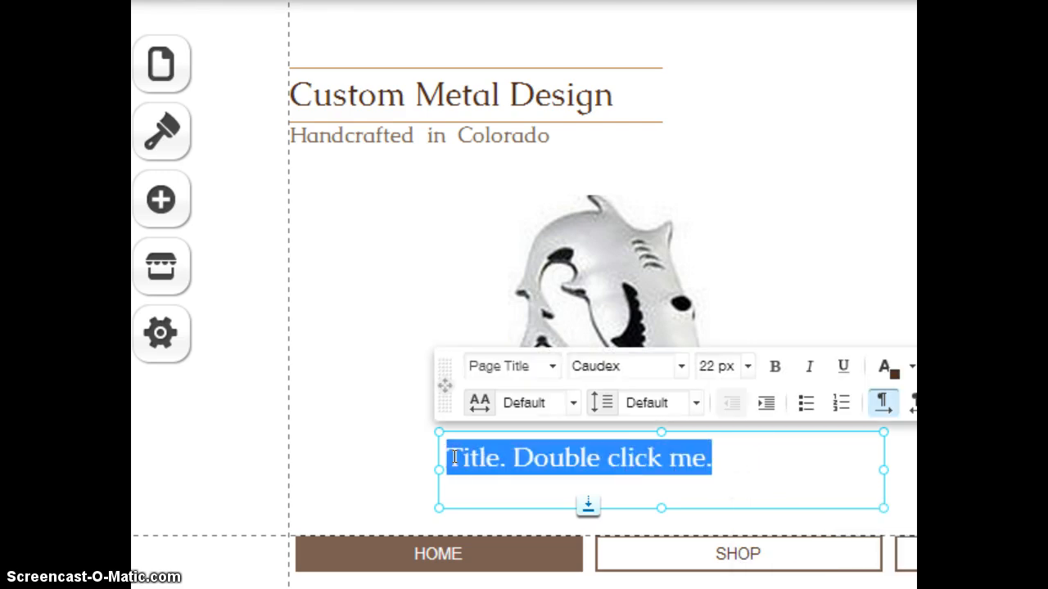
text(We create decals)
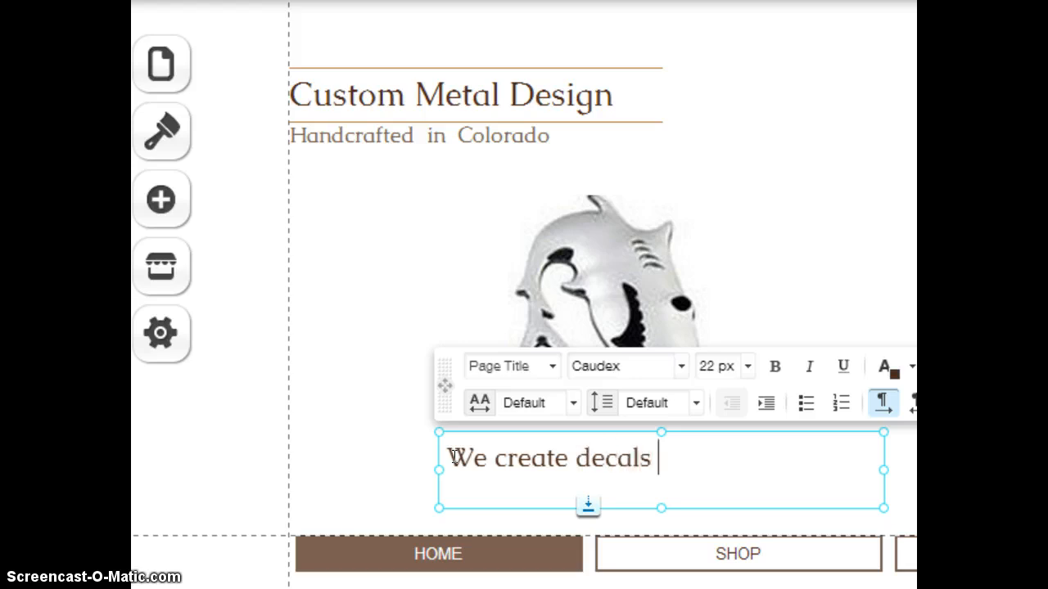
text(and decor)
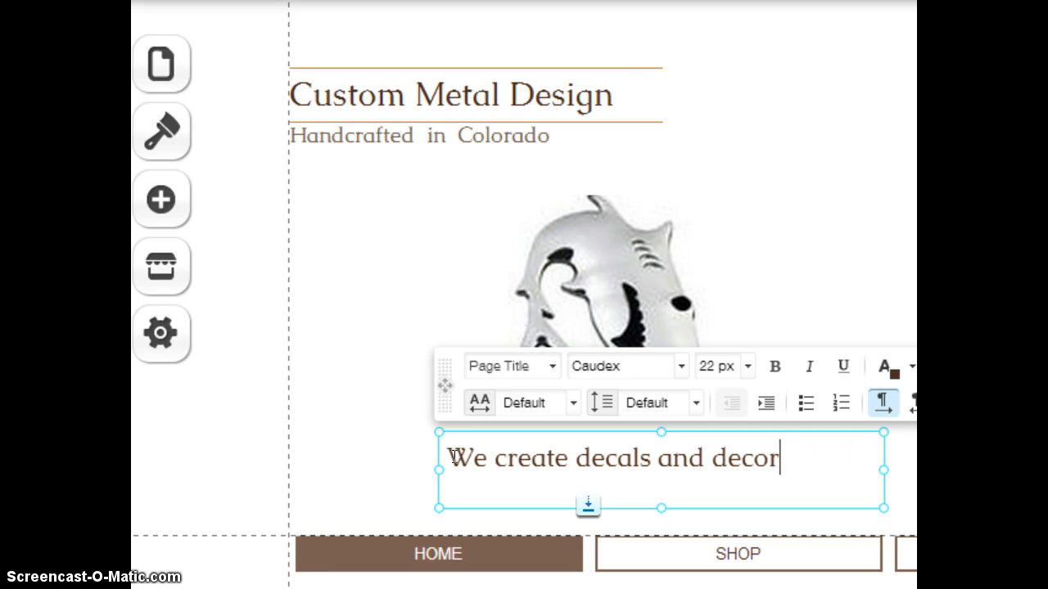
text(orations for you car.)
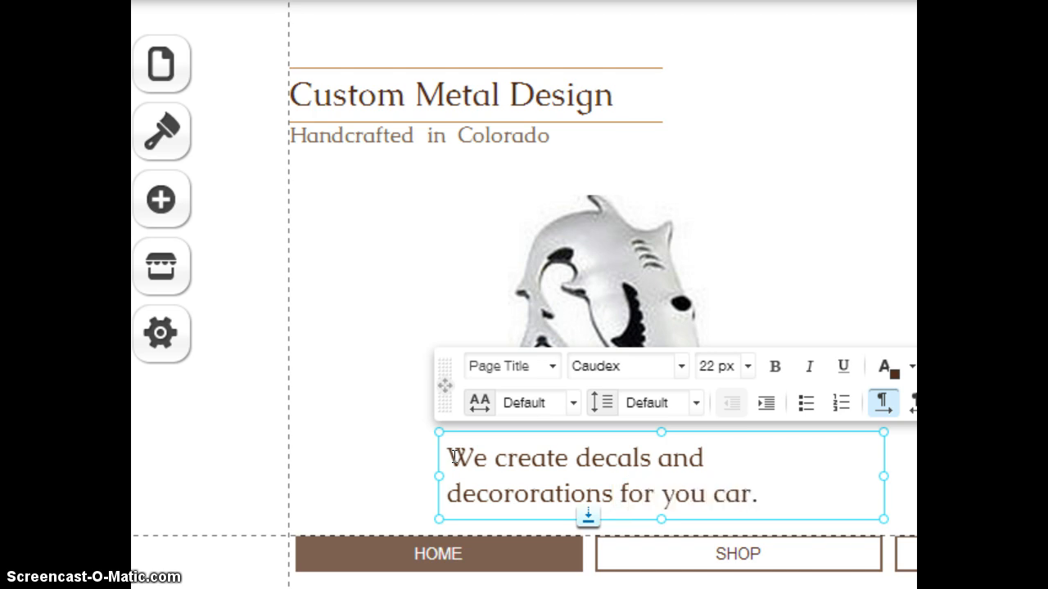
click(664, 465)
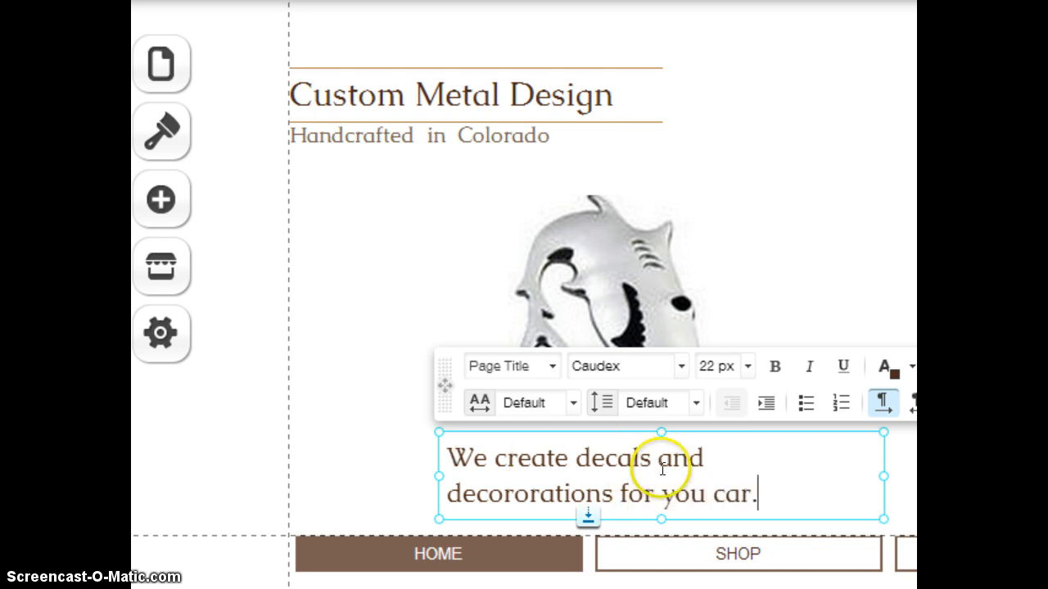
text(!)
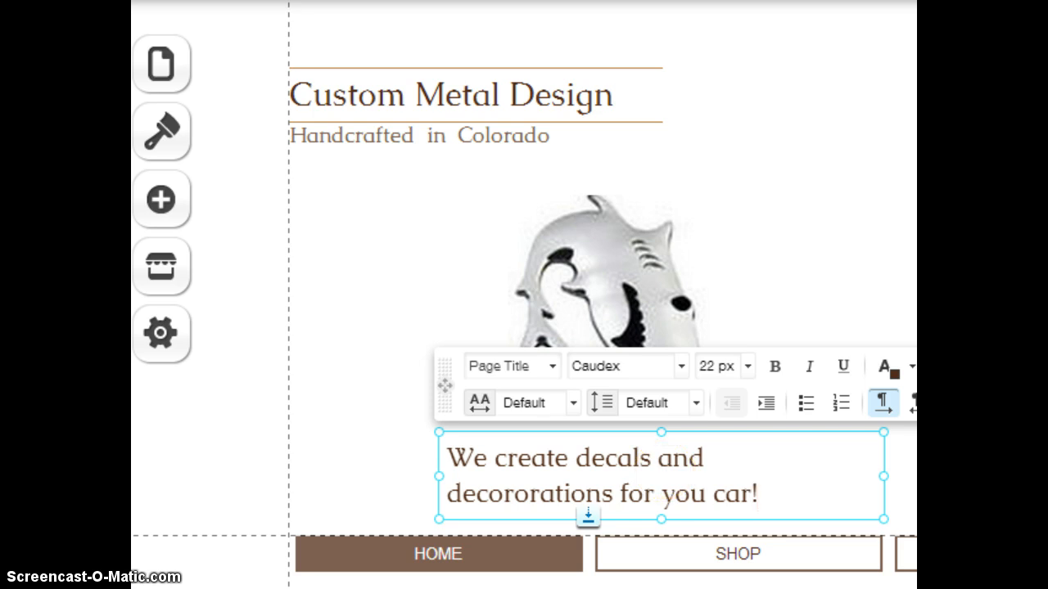
Step: Set the font size of the whole caption below the shark to 15 px
drag(772, 492, 419, 435)
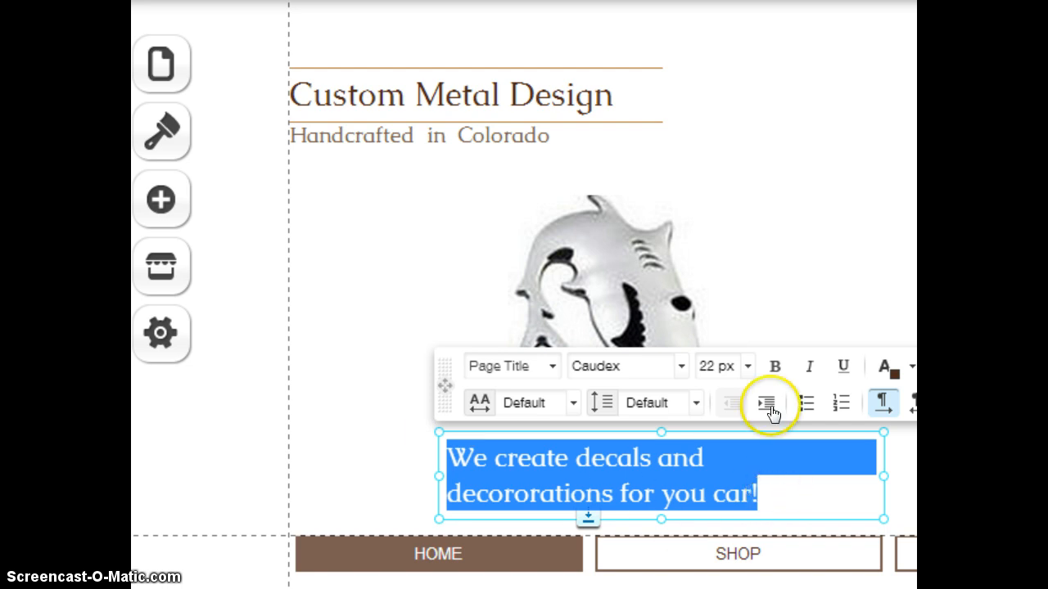
click(747, 367)
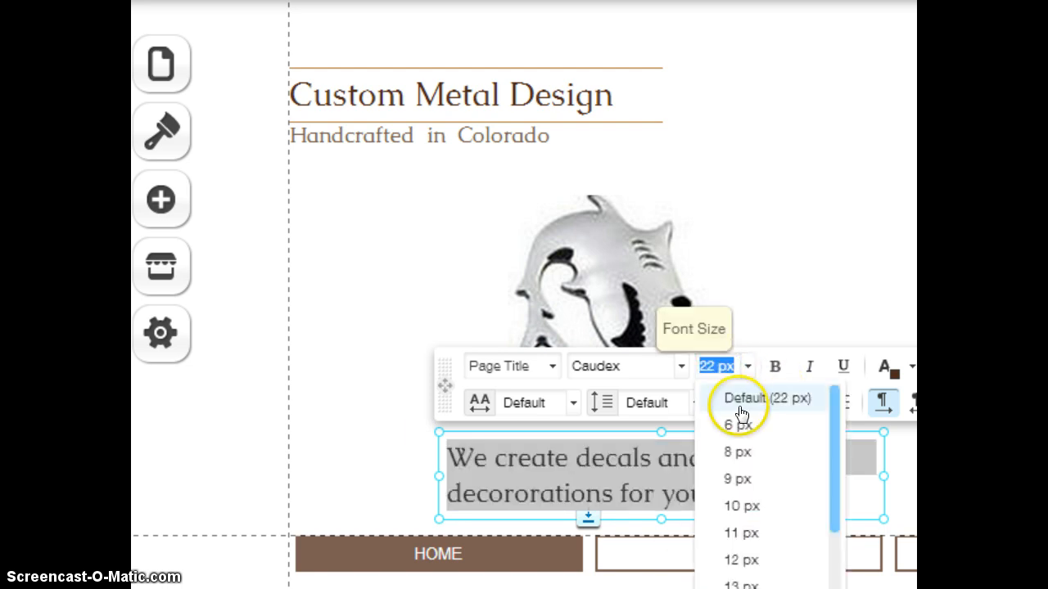
click(740, 588)
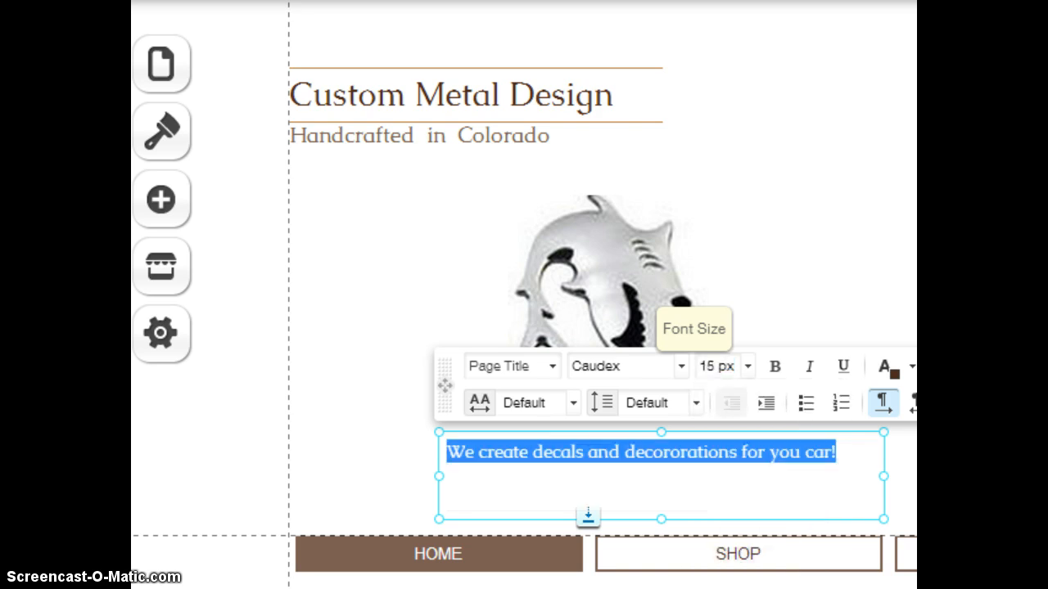
Step: Enlarge the caption's text box below the shark and set the whole caption's font size to 18 px
drag(881, 508, 915, 568)
click(753, 462)
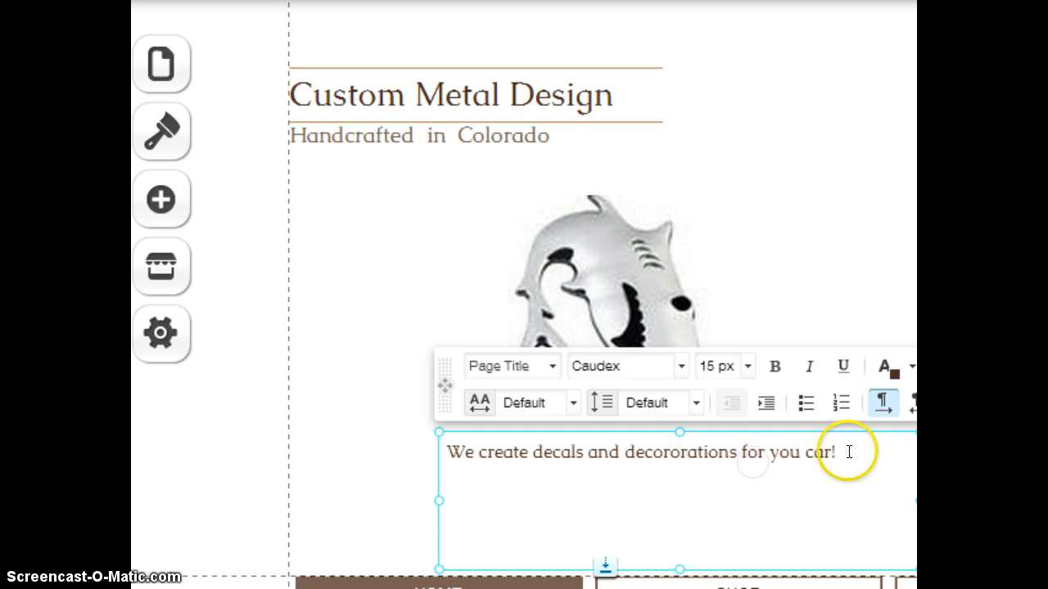
drag(848, 453, 445, 456)
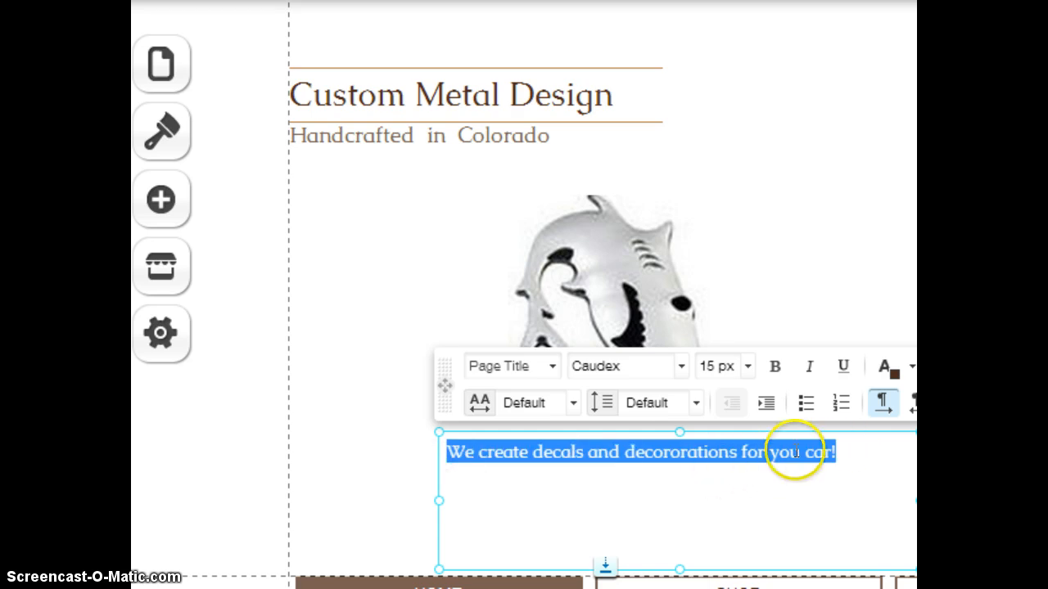
click(747, 366)
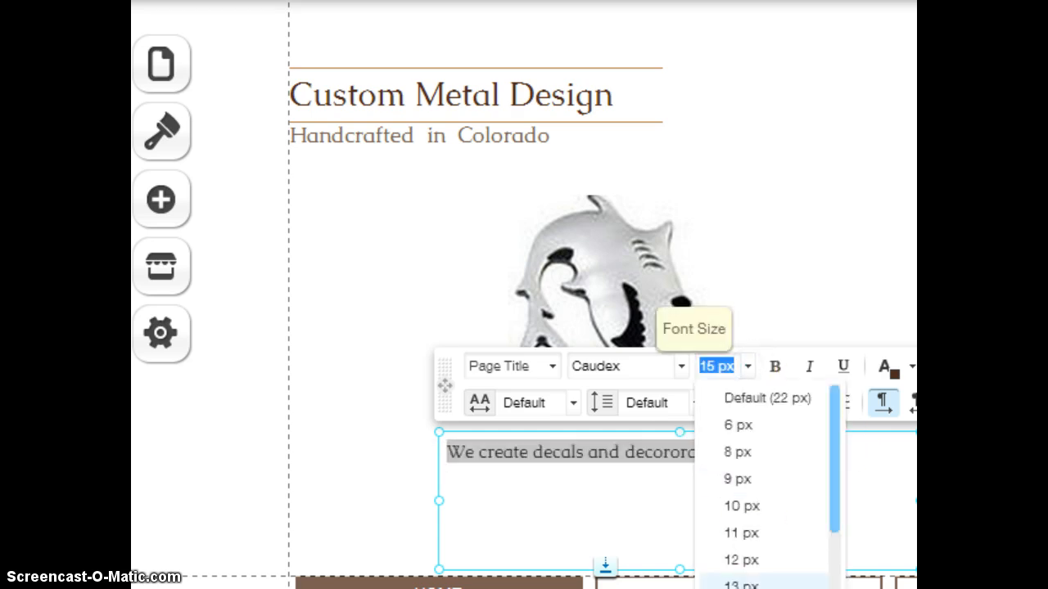
drag(832, 502, 832, 575)
click(765, 564)
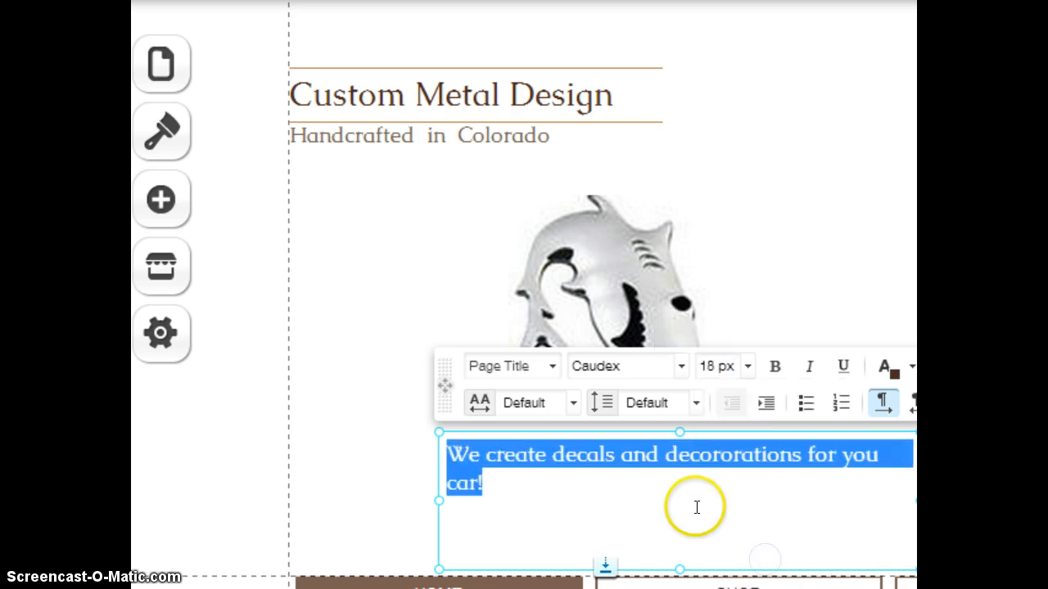
Step: Break the caption onto a second line before "decororations", narrow its text box to fit, and move it slightly right beneath the shark
click(665, 454)
key(Return)
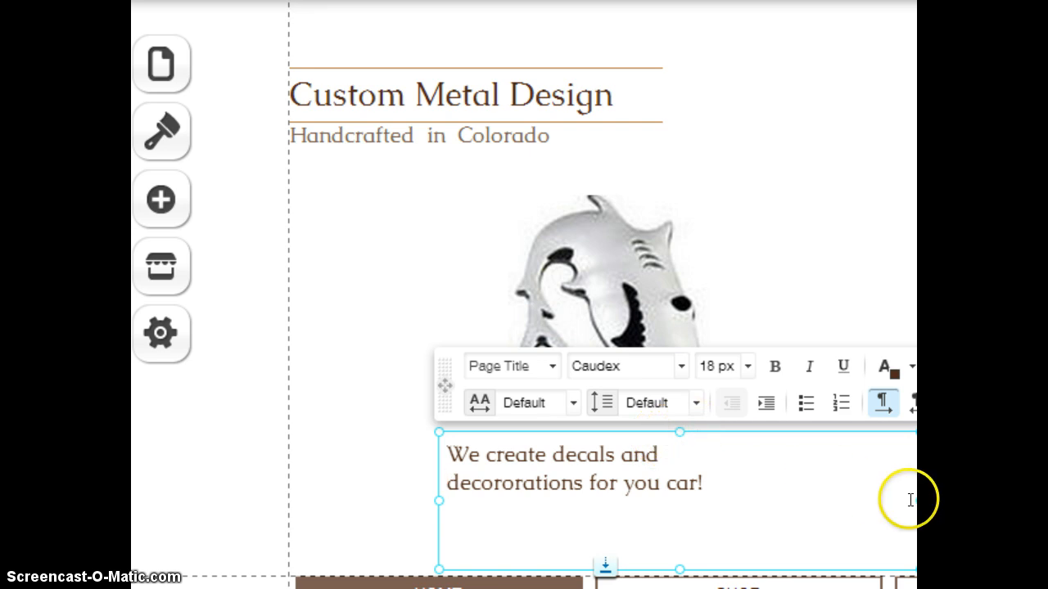
drag(914, 500, 746, 490)
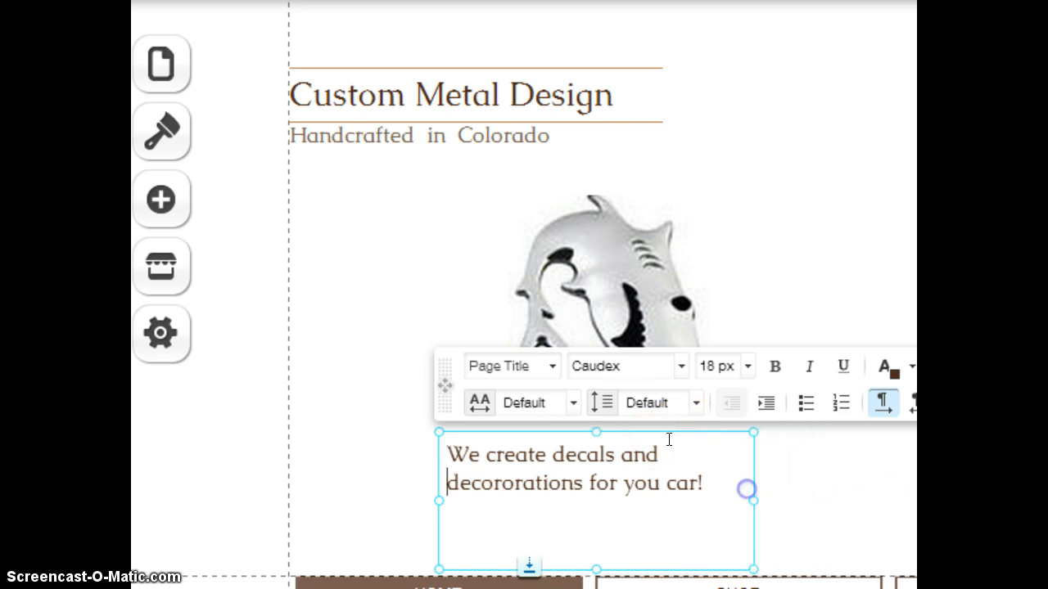
click(627, 437)
click(619, 482)
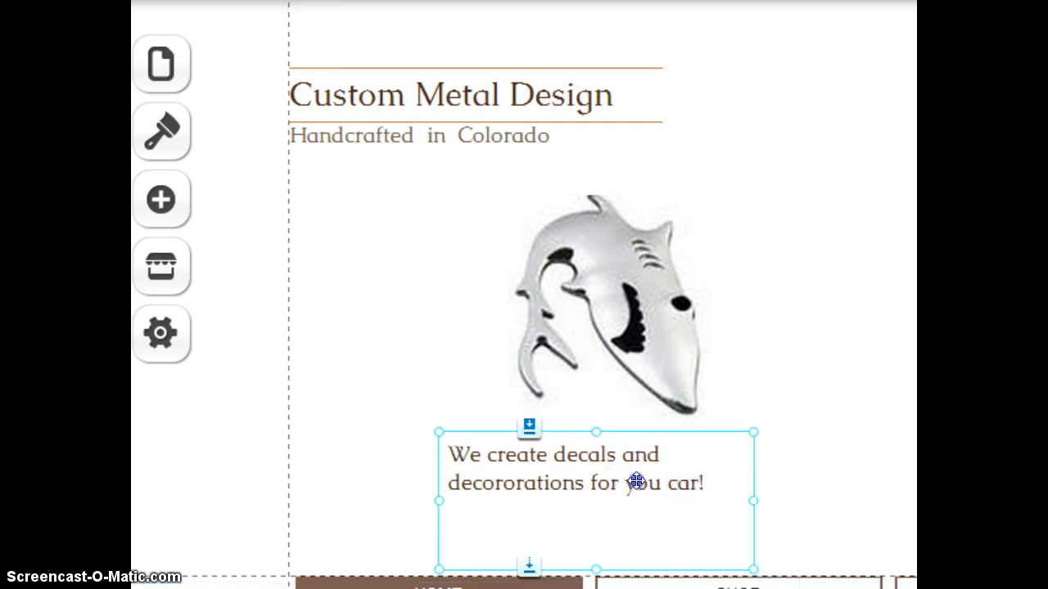
drag(637, 482, 663, 480)
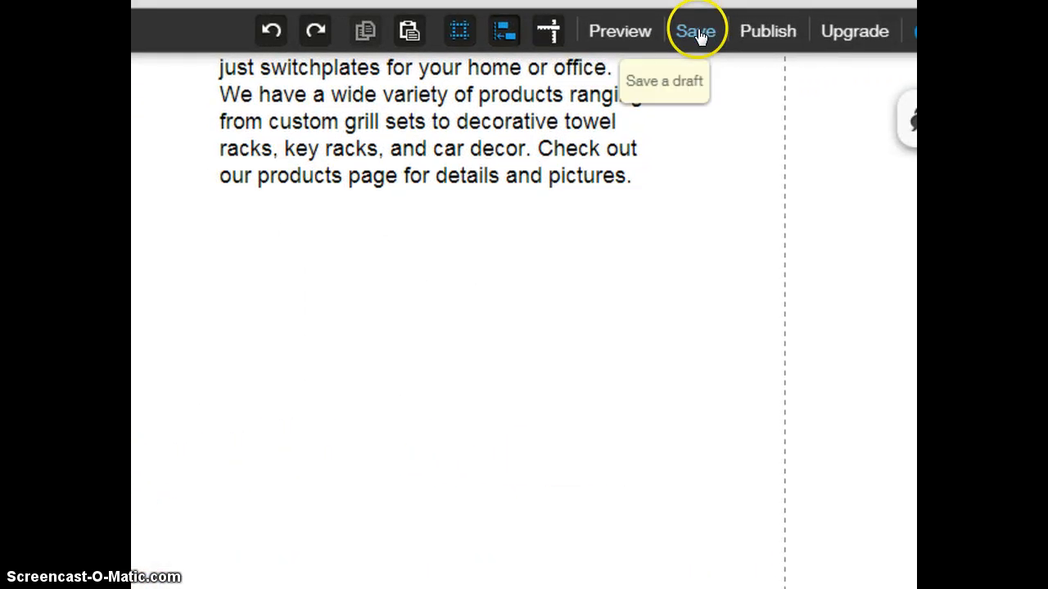
Step: Save a draft of the site and dismiss the save notice
click(696, 39)
click(698, 40)
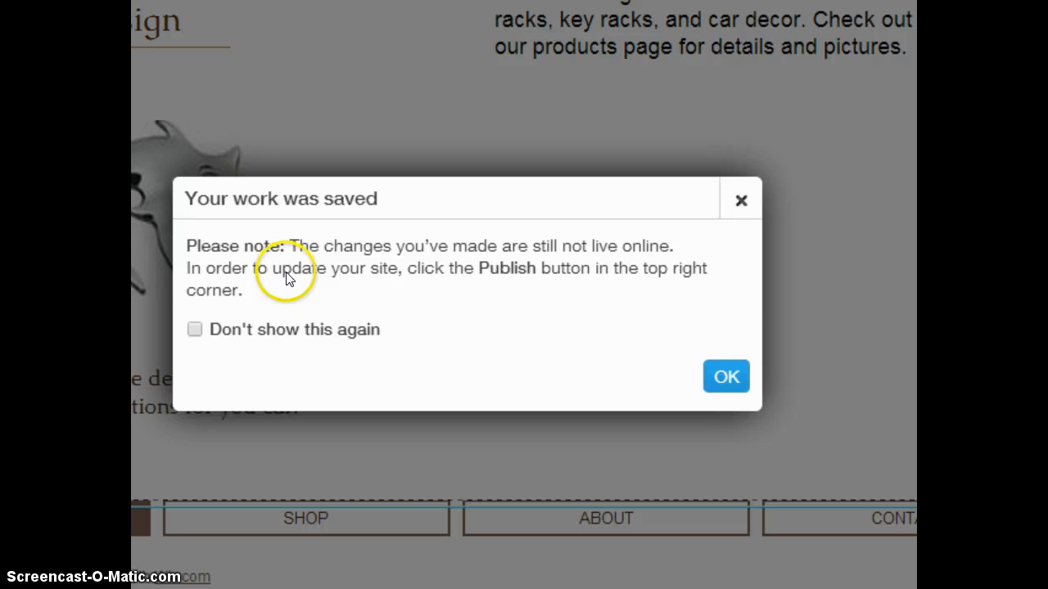
click(727, 373)
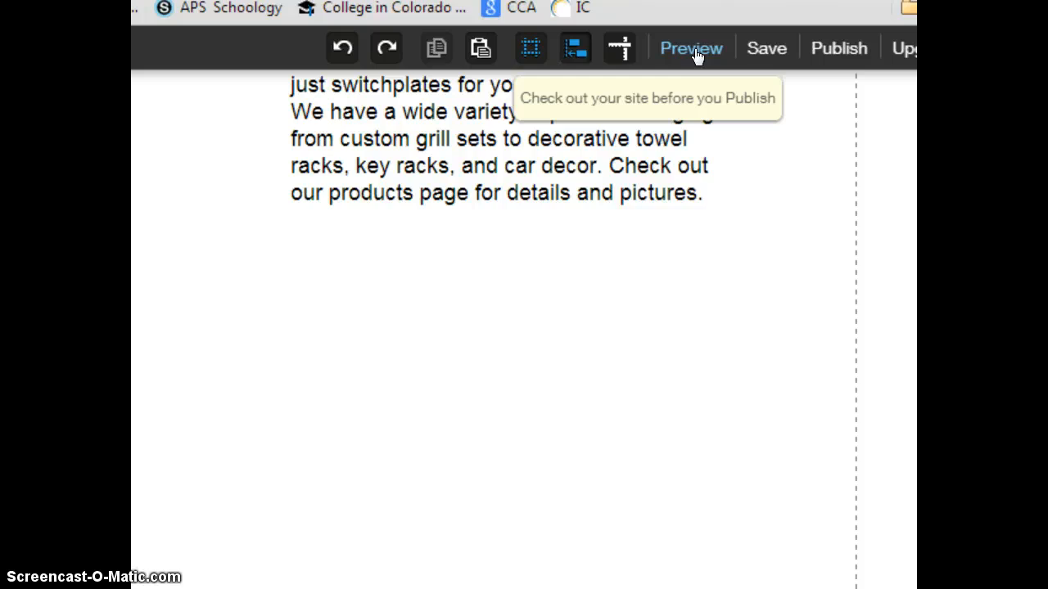
Step: Publish the custom-metal site online and open its live address
click(839, 49)
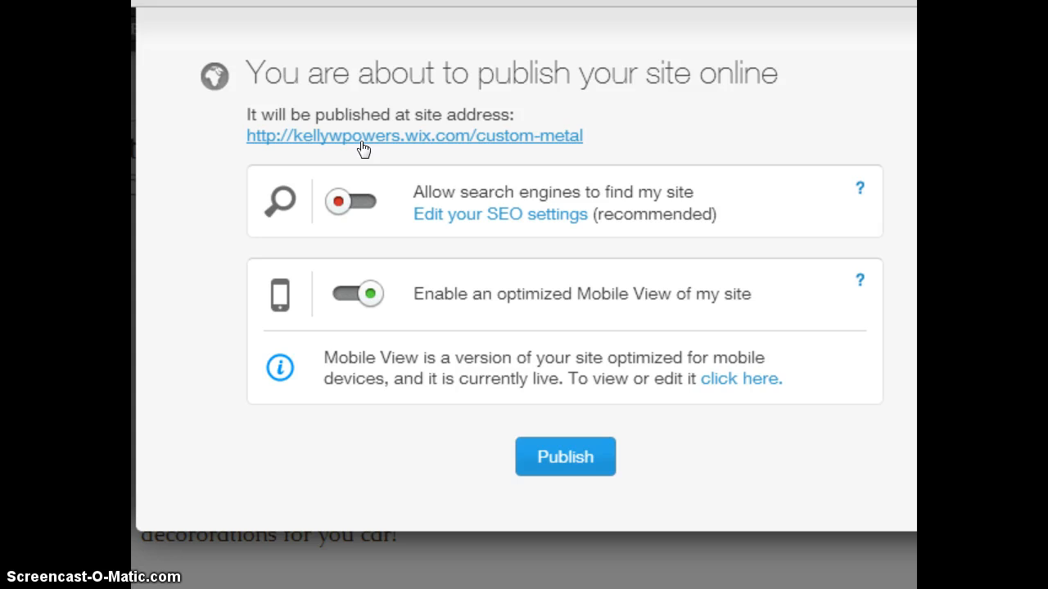
click(567, 455)
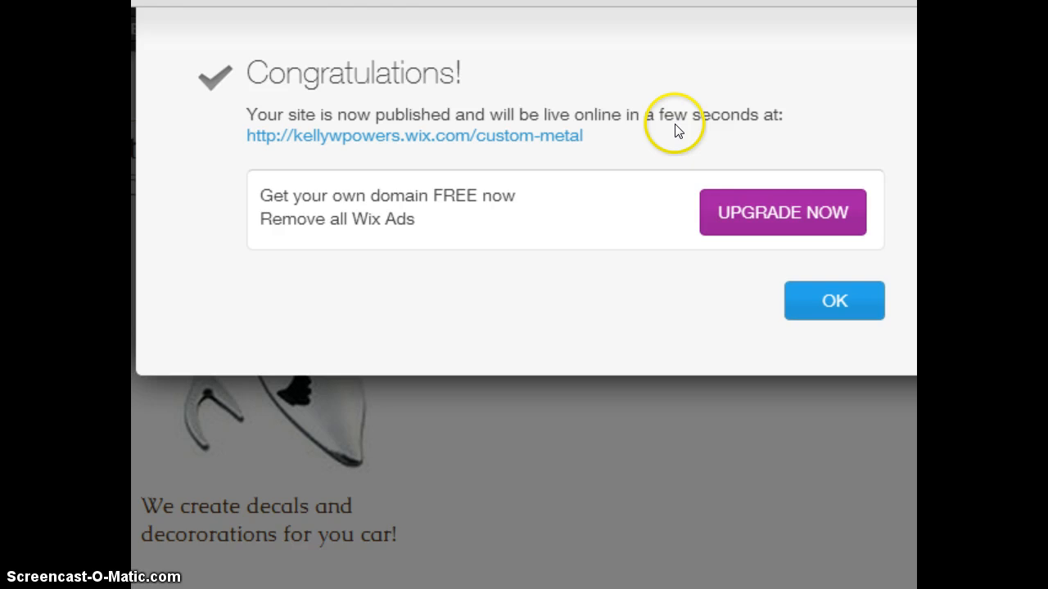
click(374, 151)
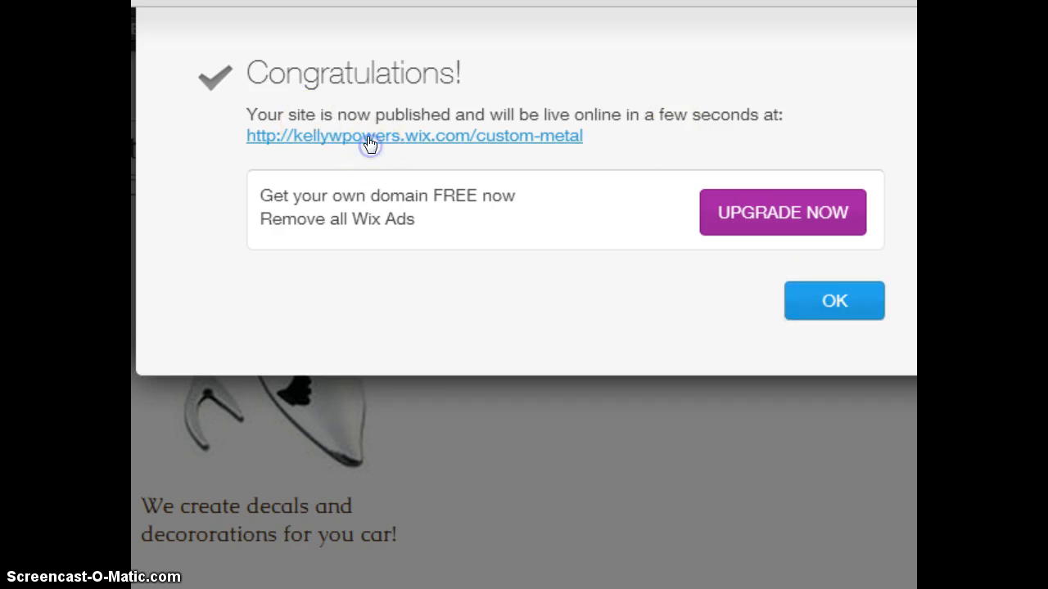
click(368, 141)
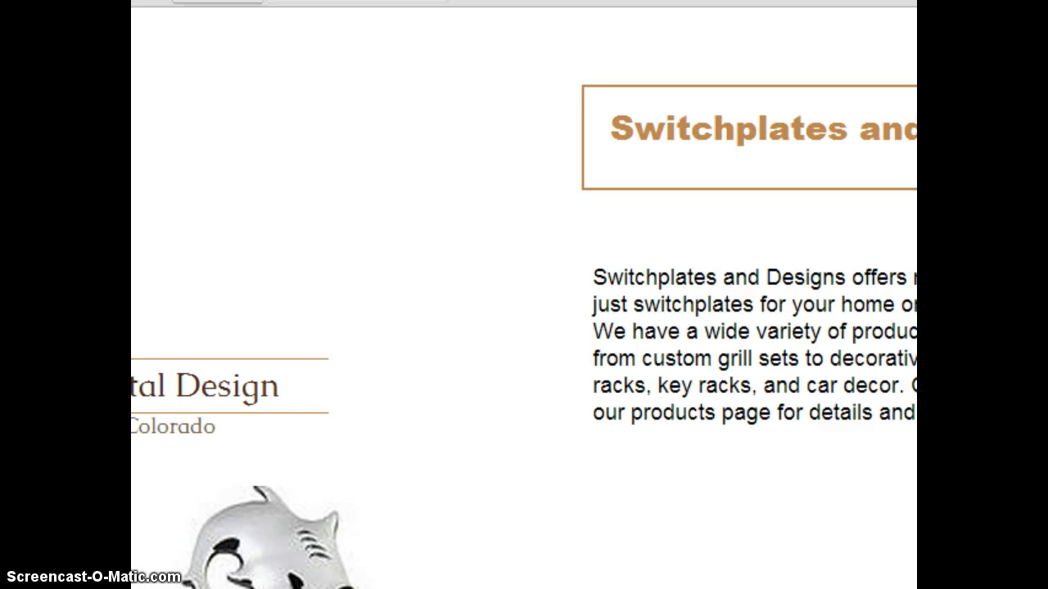
Step: Return to the Wix HTML Editor, publish the site again and open the published custom-metal page
click(260, 4)
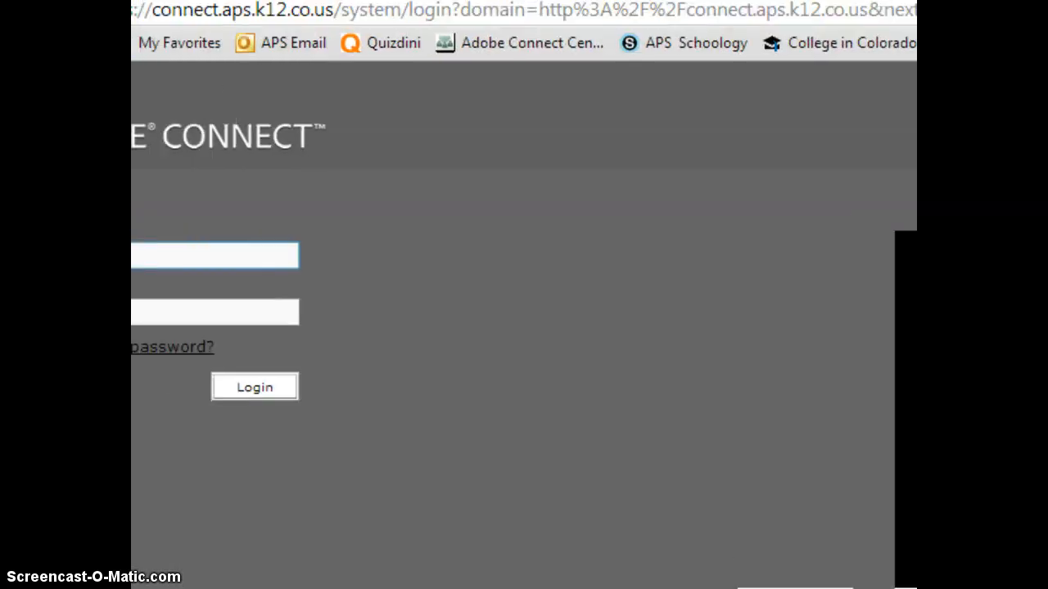
click(729, 14)
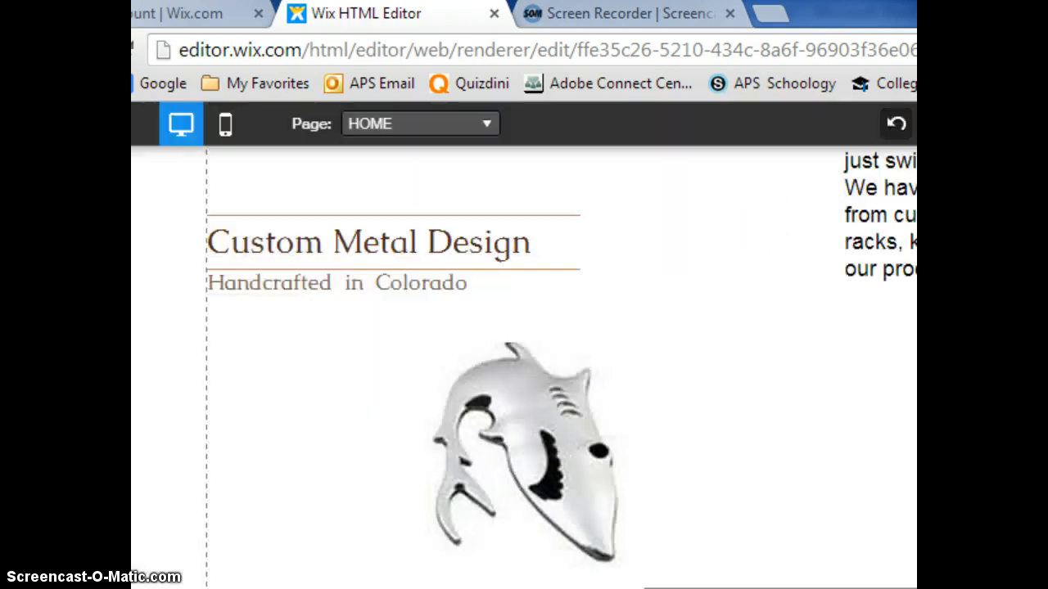
click(196, 11)
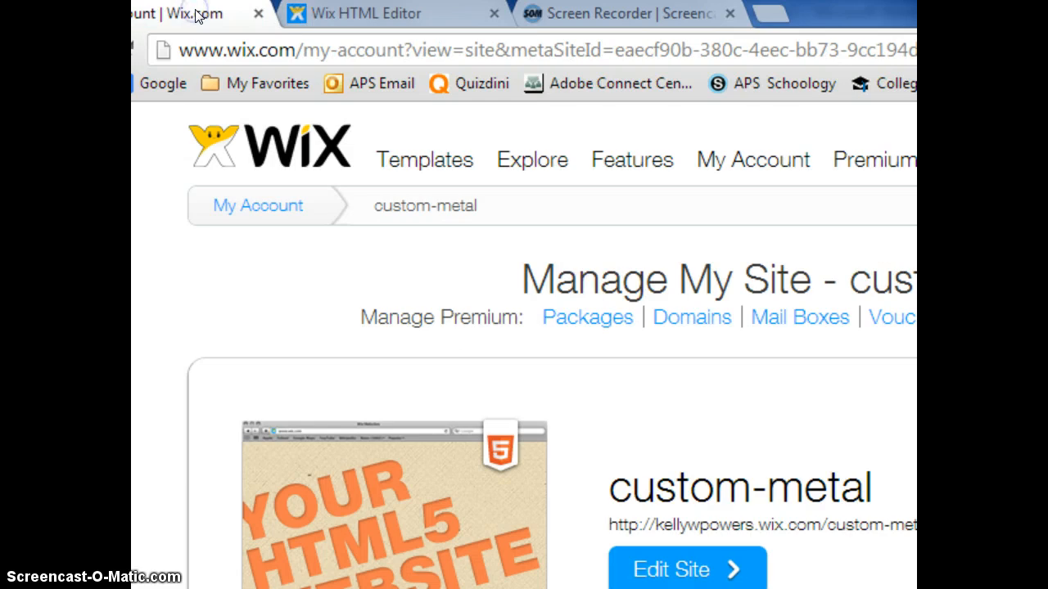
click(393, 11)
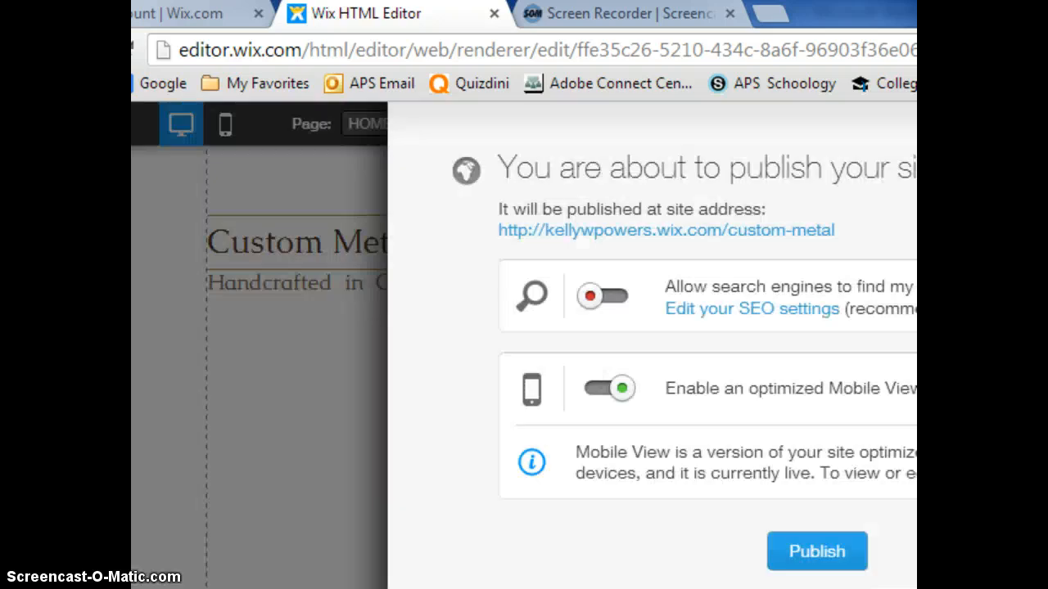
click(792, 548)
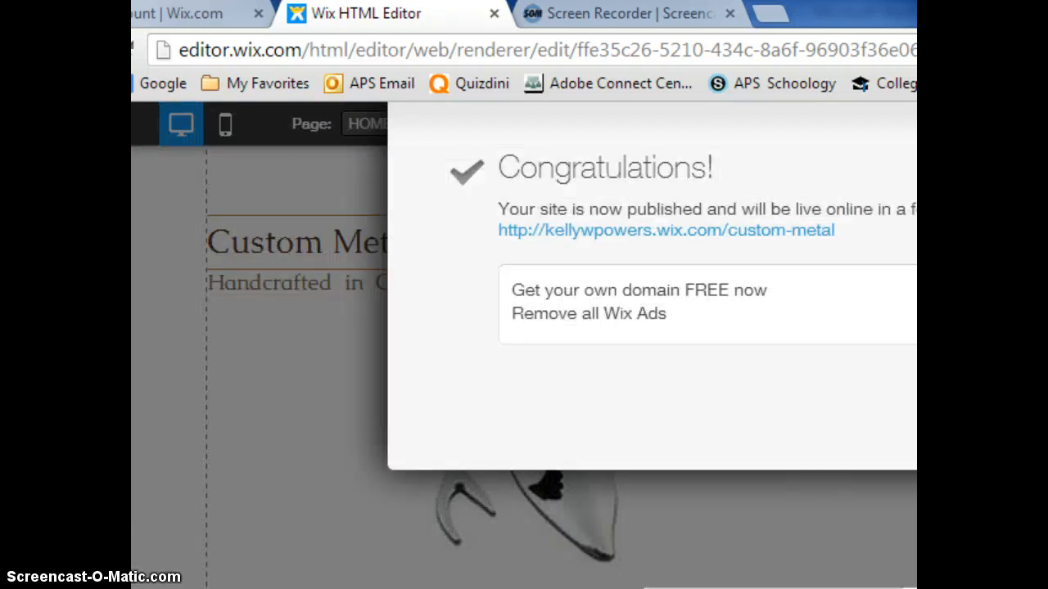
click(570, 230)
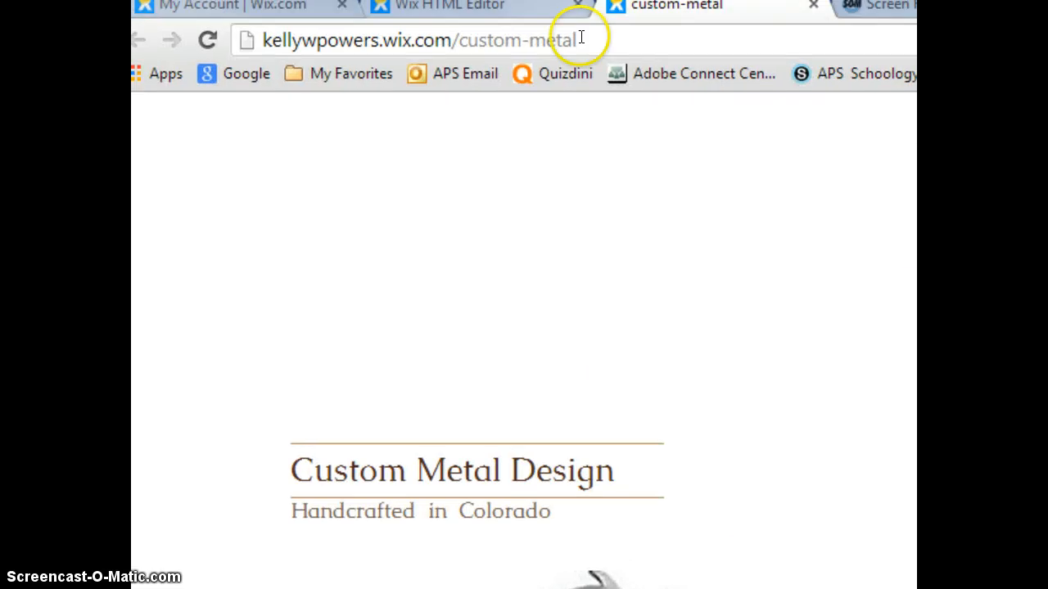
Step: Copy the full web address of the published custom-metal site
drag(579, 38, 239, 37)
right_click(316, 41)
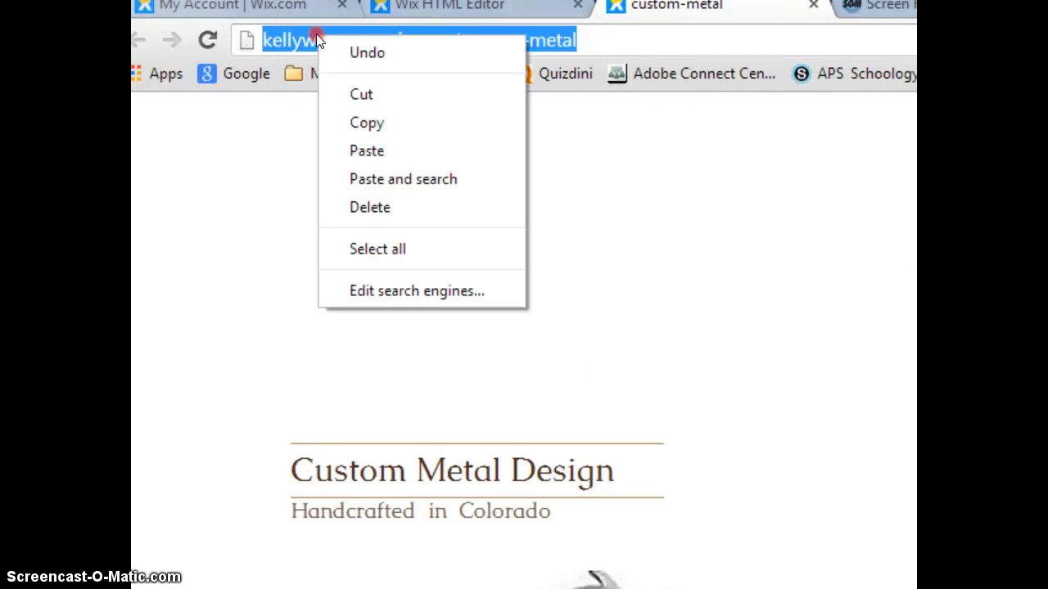
click(367, 123)
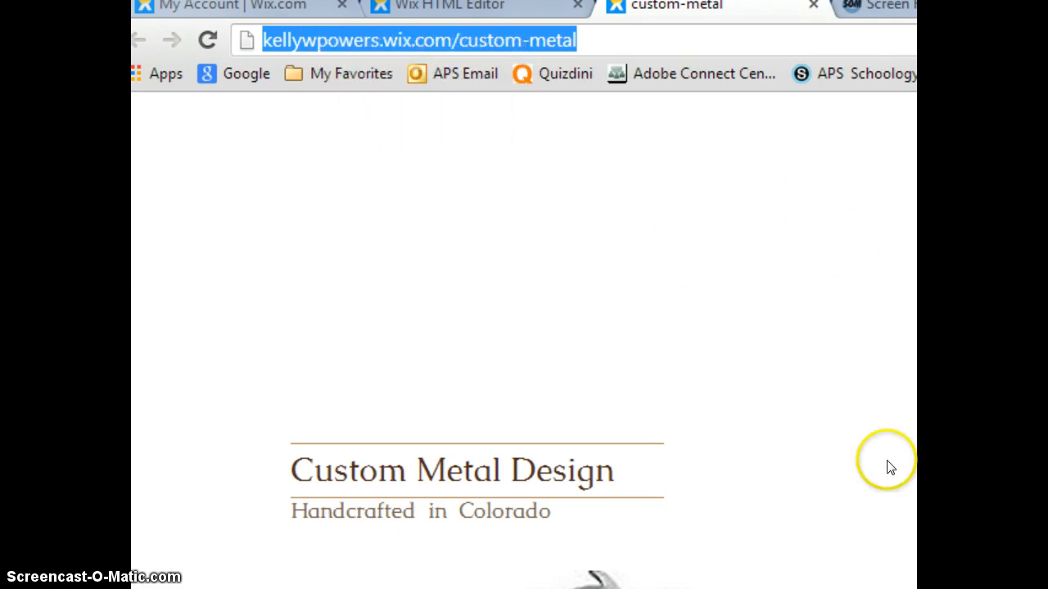